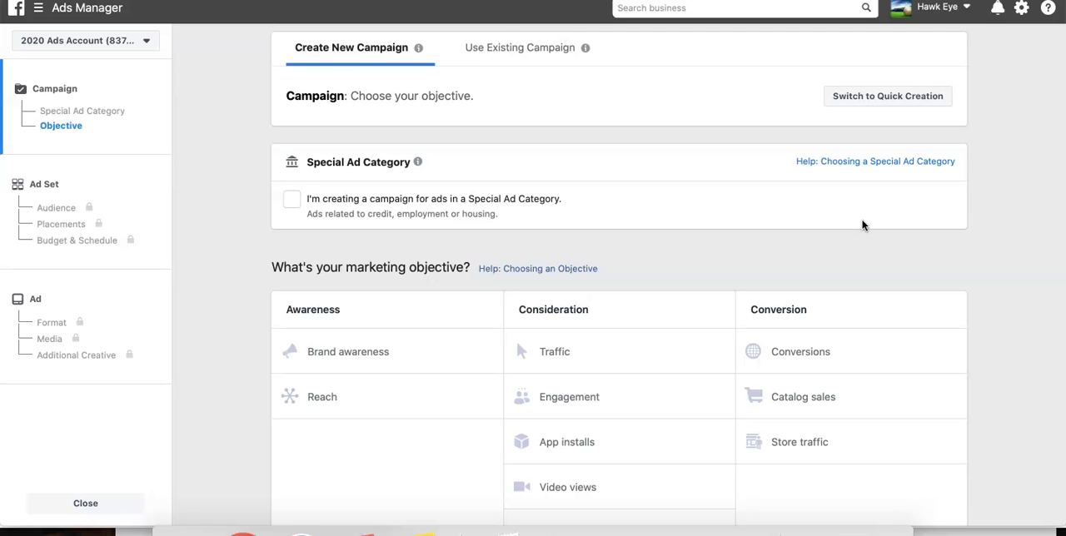
- Choose Messages under Consideration as the new campaign's marketing objective
scroll(862, 225, down, 2)
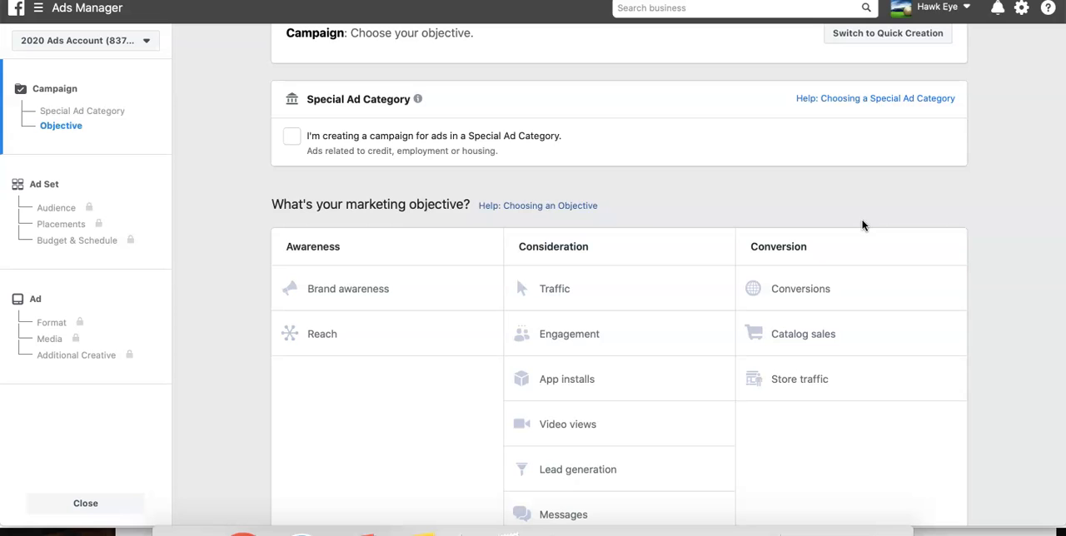
scroll(949, 281, down, 1)
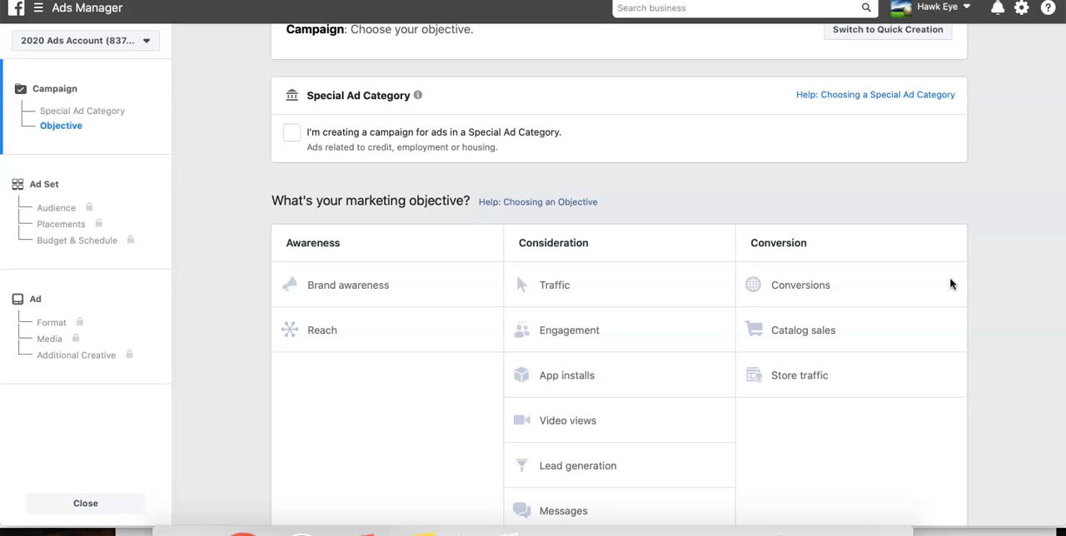
scroll(950, 284, down, 1)
scroll(950, 284, up, 2)
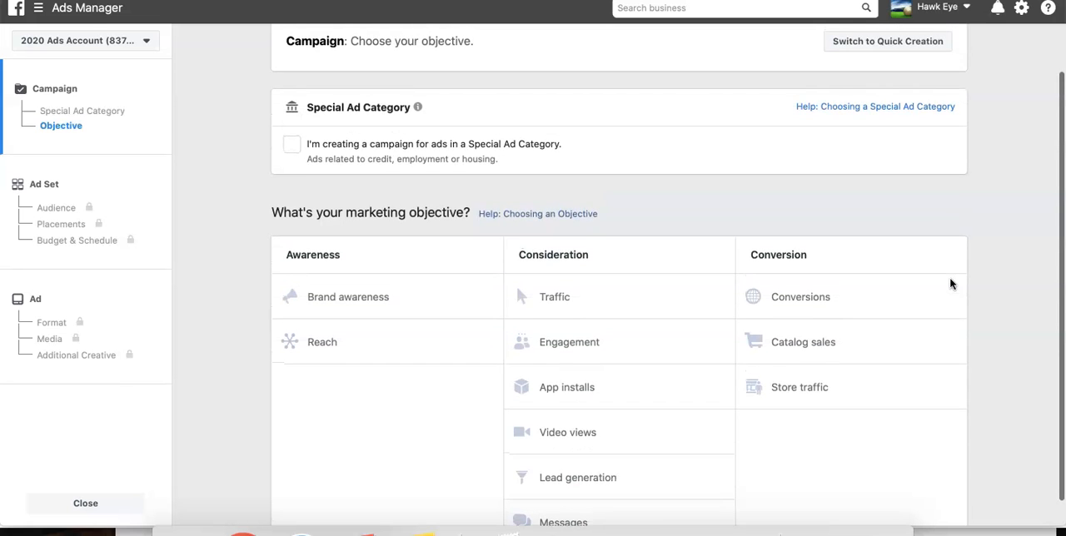
scroll(950, 285, down, 1)
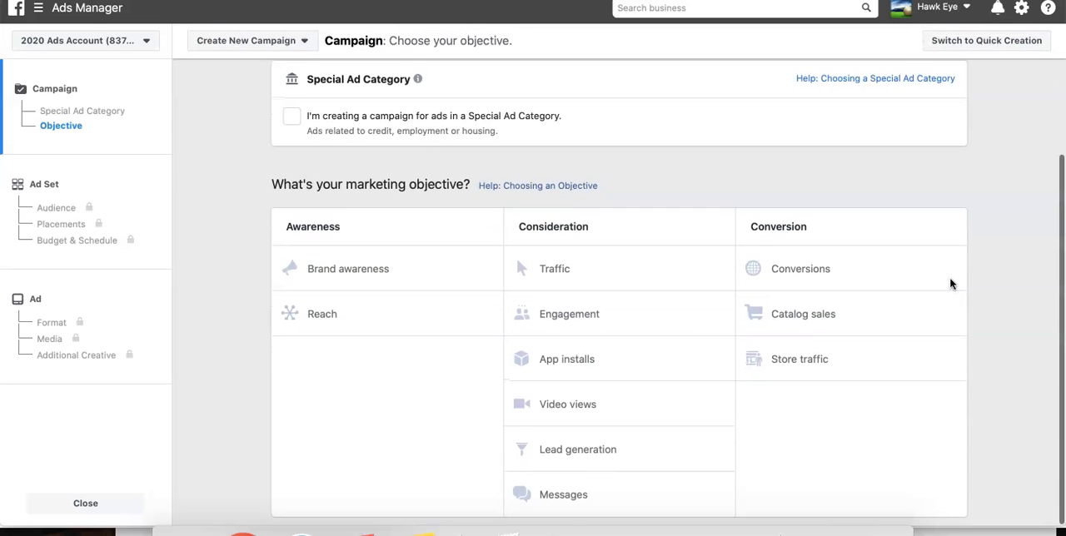
click(571, 497)
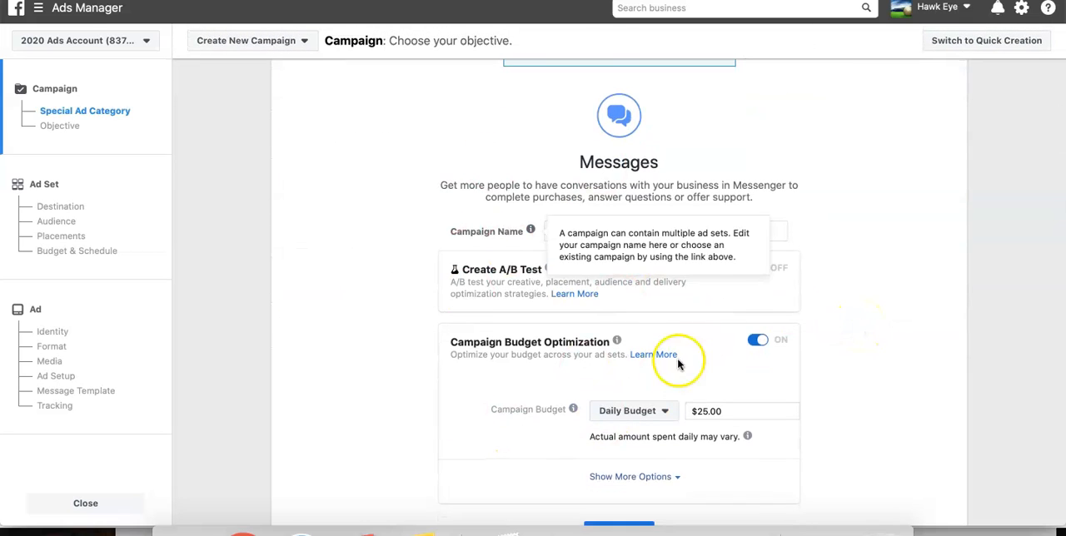
- Set the campaign's daily budget to $20.00 and continue to the ad set settings
click(741, 410)
text(20.00)
click(1028, 367)
scroll(879, 377, down, 2)
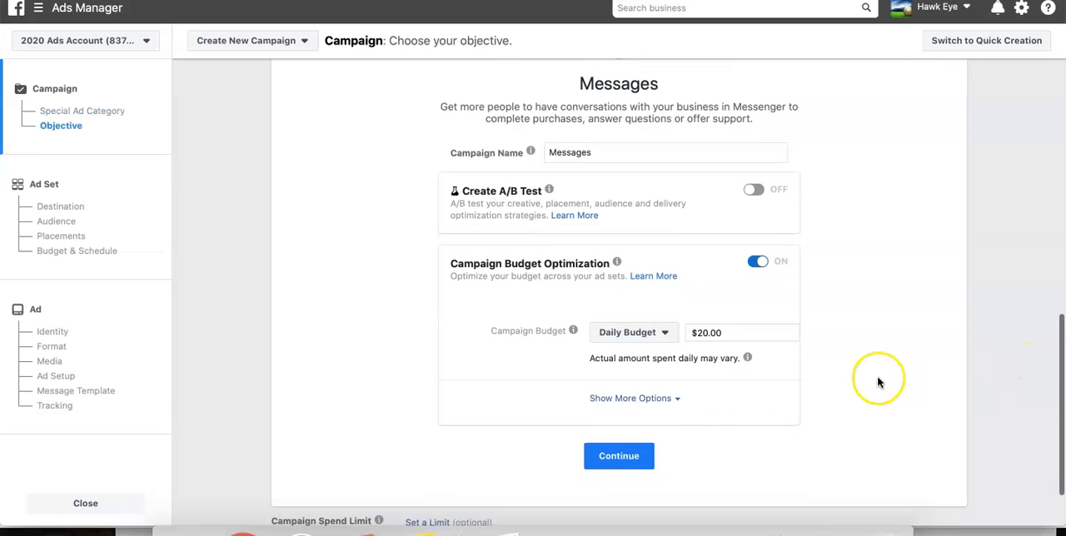
click(625, 464)
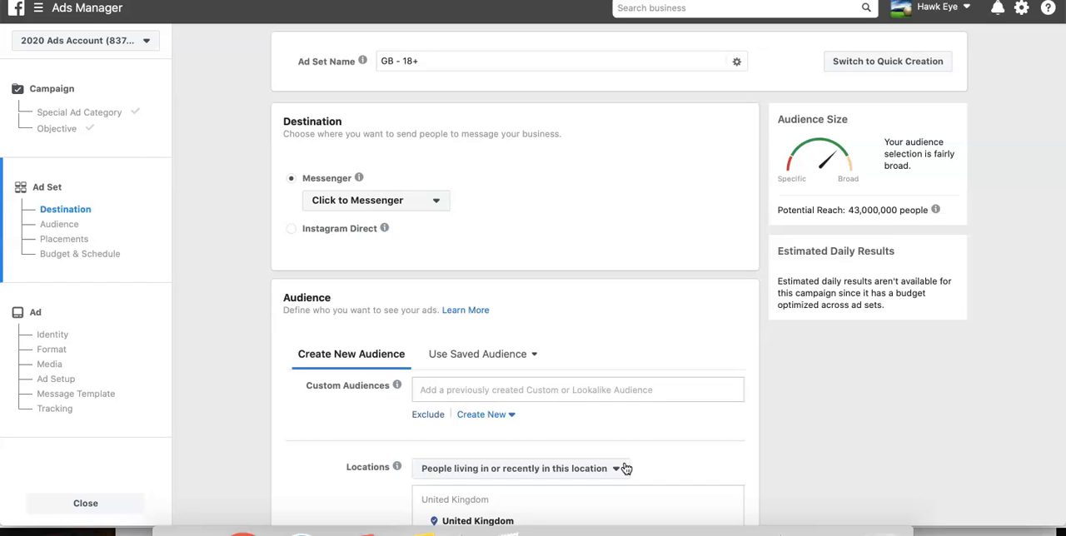
- Check the Messenger destination types, keeping Click to Messenger, and look over the audience settings
click(447, 205)
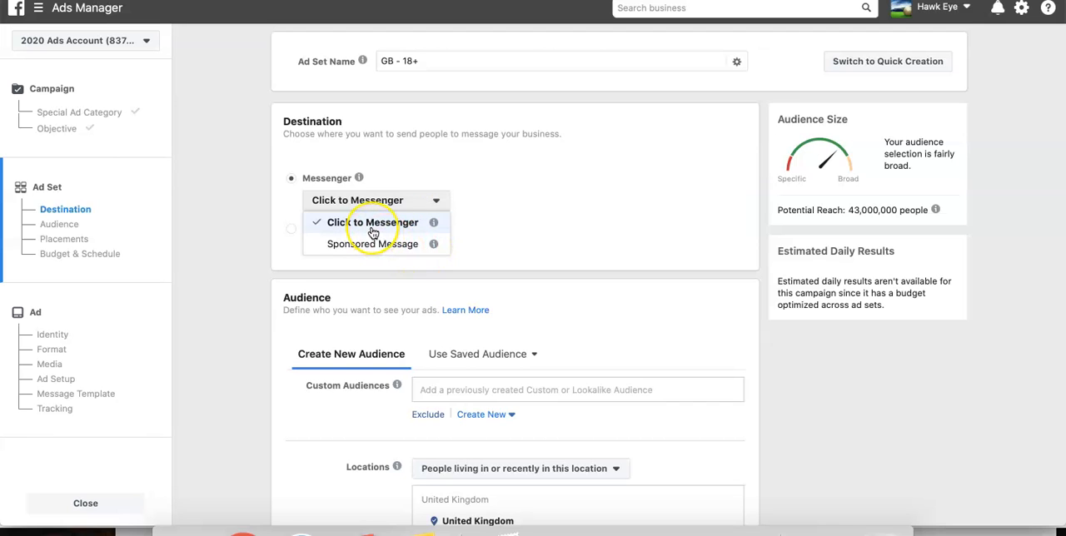
click(541, 156)
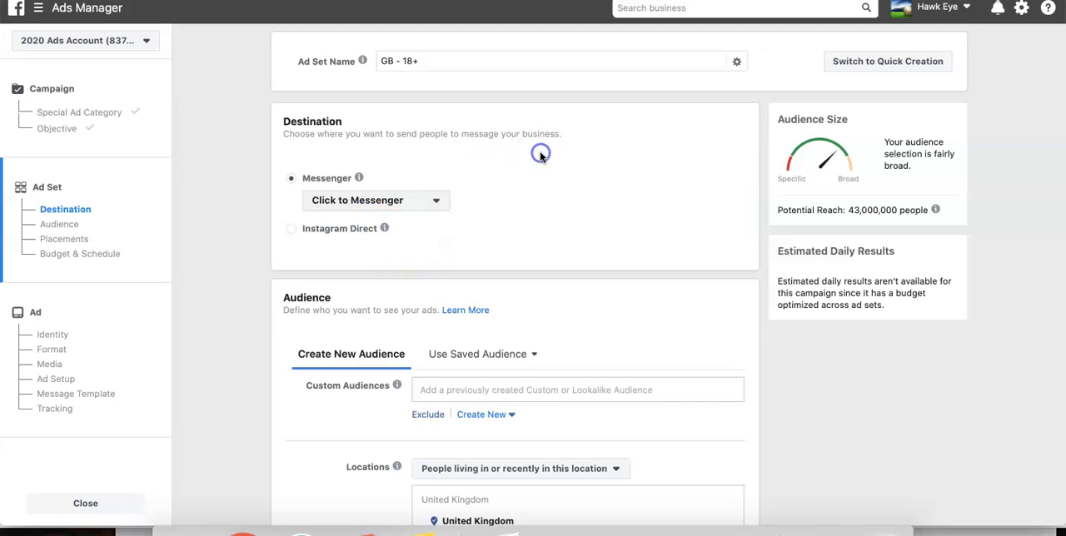
scroll(541, 158, down, 3)
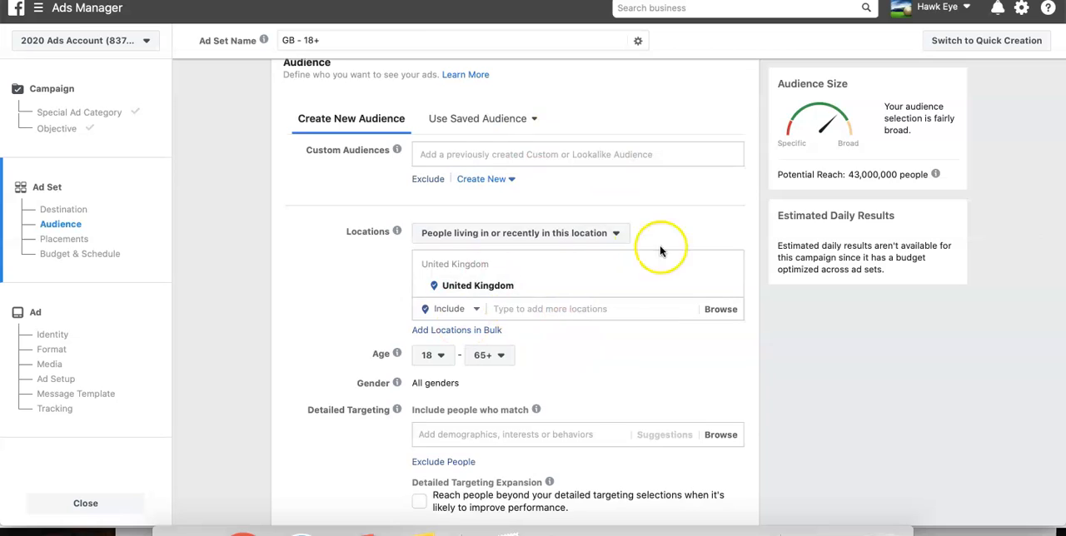
scroll(469, 367, down, 3)
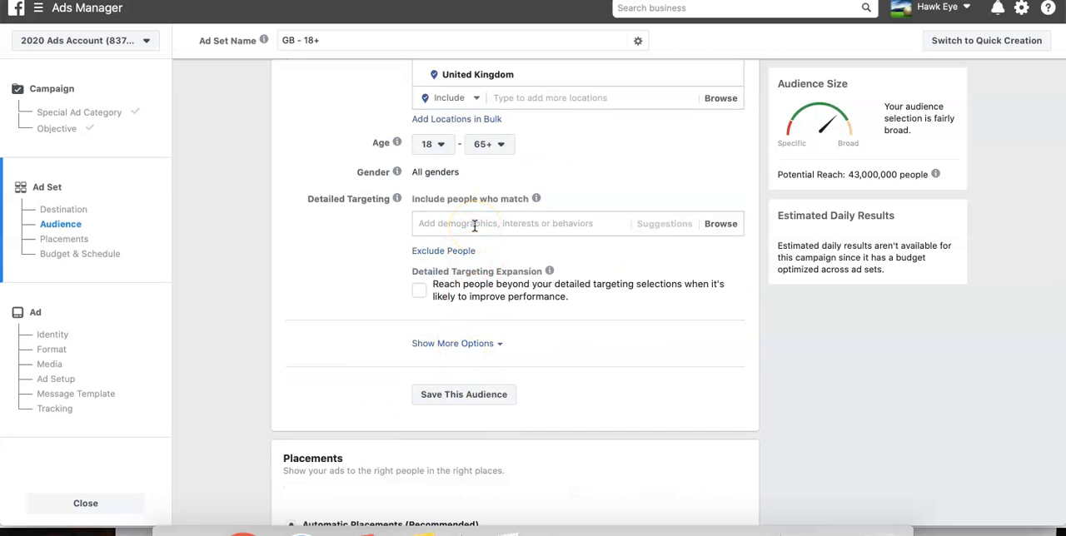
scroll(452, 250, up, 3)
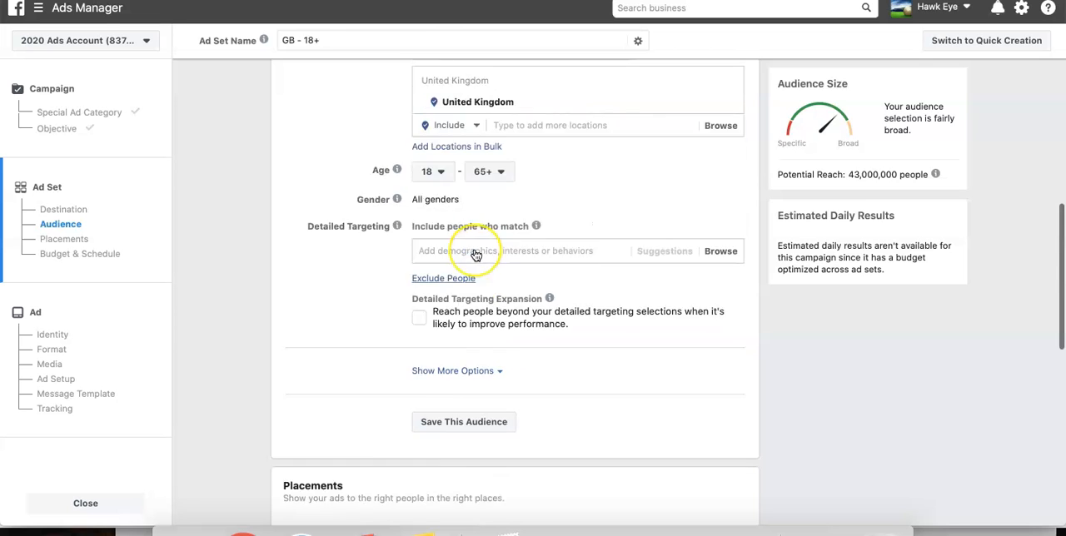
click(552, 446)
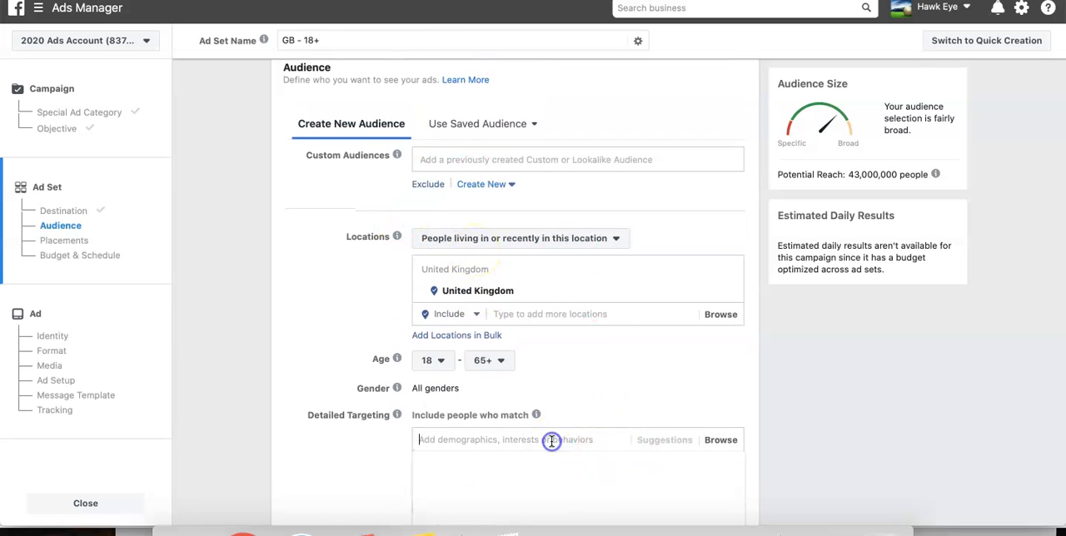
text(you)
key(BackSpace)
key(BackSpace)
key(BackSpace)
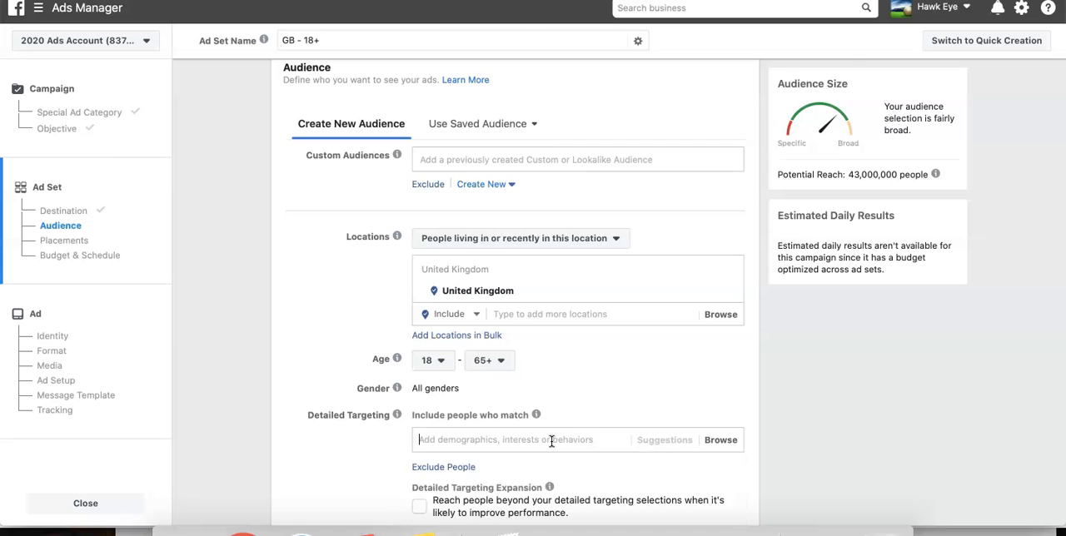
scroll(531, 382, down, 1)
scroll(532, 382, down, 1)
click(326, 376)
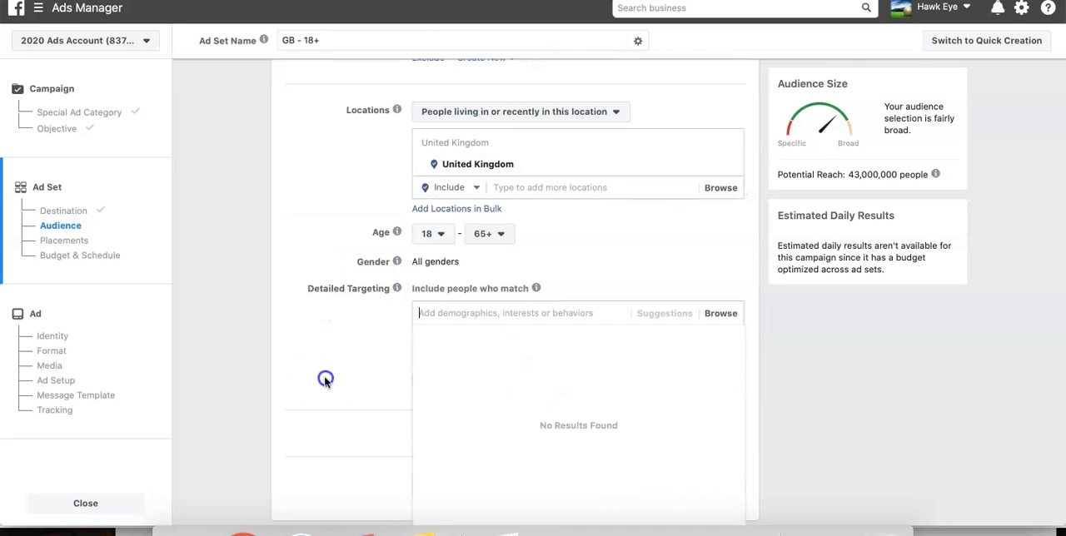
- Add the Self-esteem interest to the detailed targeting and set the audience's minimum age to 25
click(456, 312)
text(self)
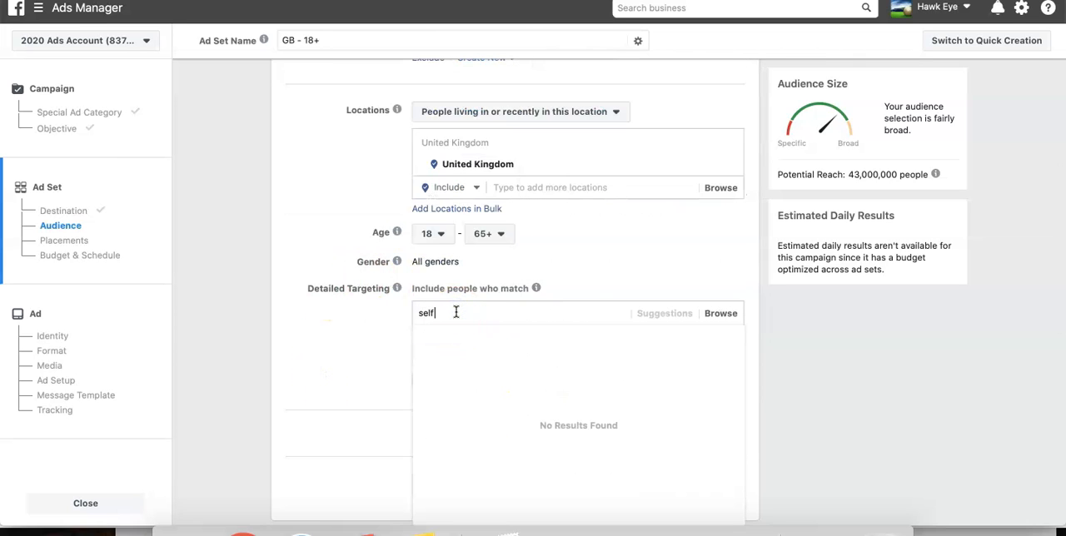
text( esteem)
click(452, 338)
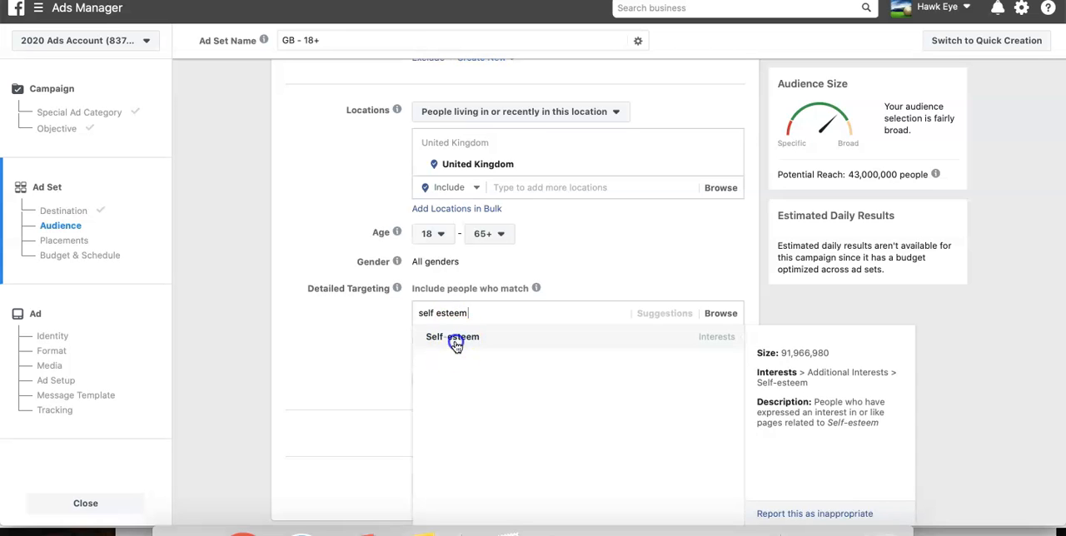
click(658, 198)
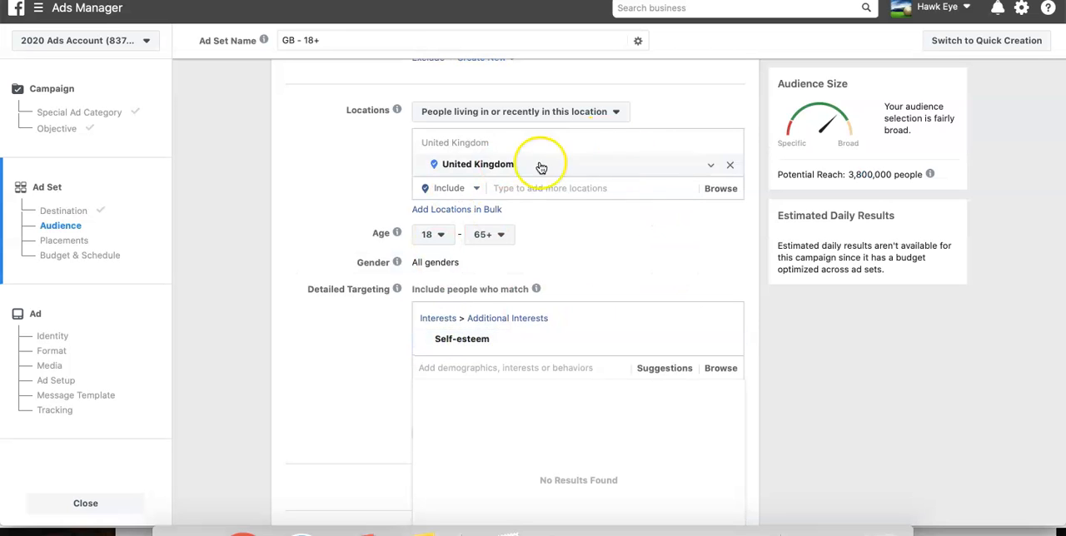
click(457, 230)
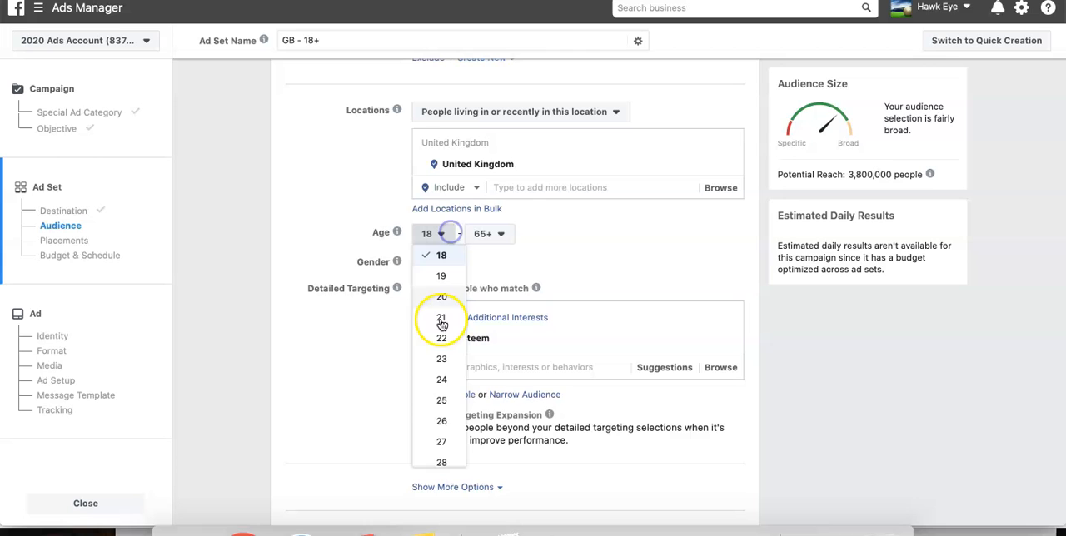
click(431, 400)
- Add the suggested interests Well-being and Quality of life to the detailed targeting
click(647, 367)
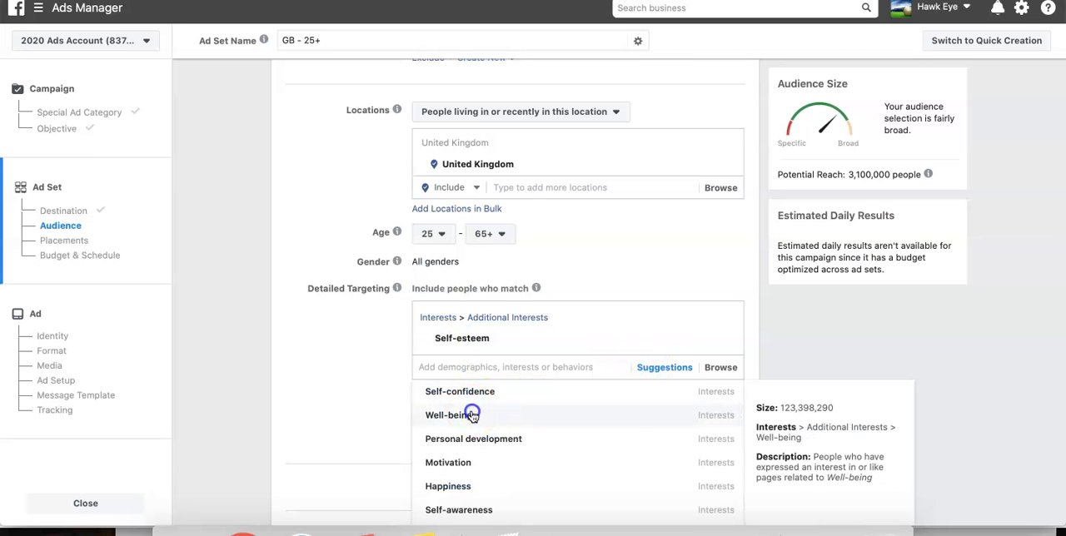
click(476, 416)
click(487, 412)
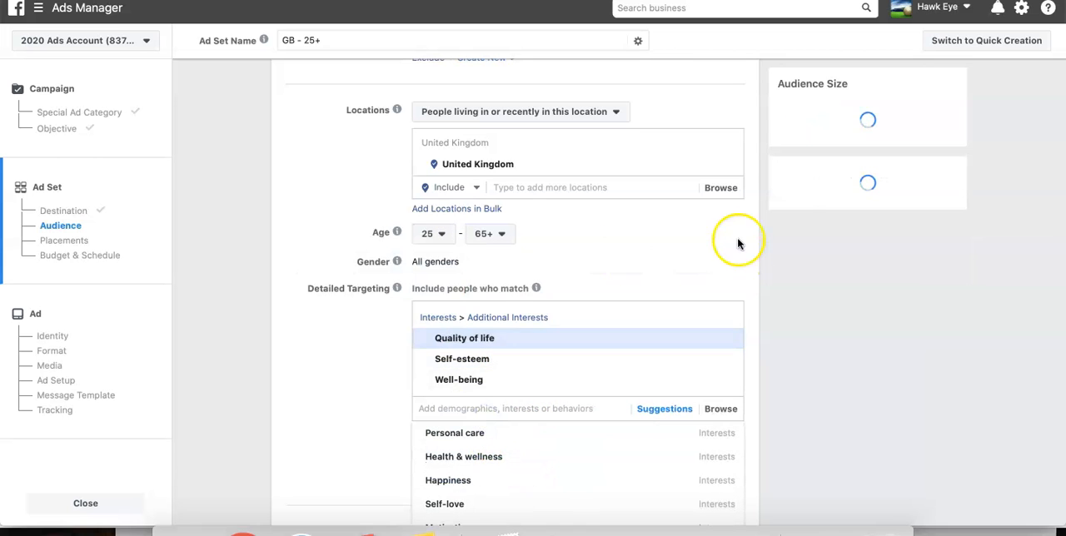
- Replace the United Kingdom with the United States as the audience's location
click(540, 189)
text(united)
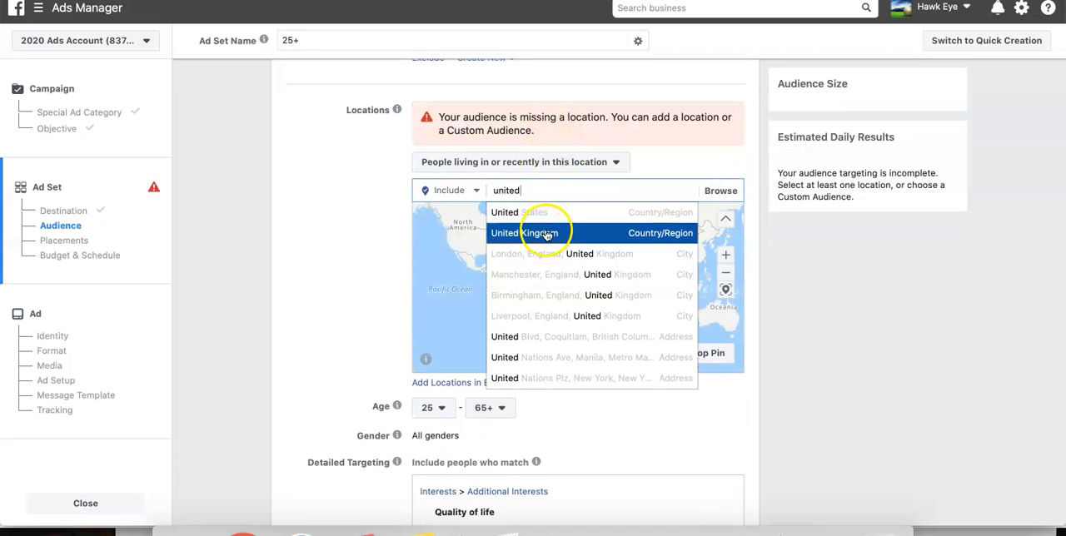
click(549, 208)
- Switch the ad set from automatic to manual placements
scroll(301, 283, down, 10)
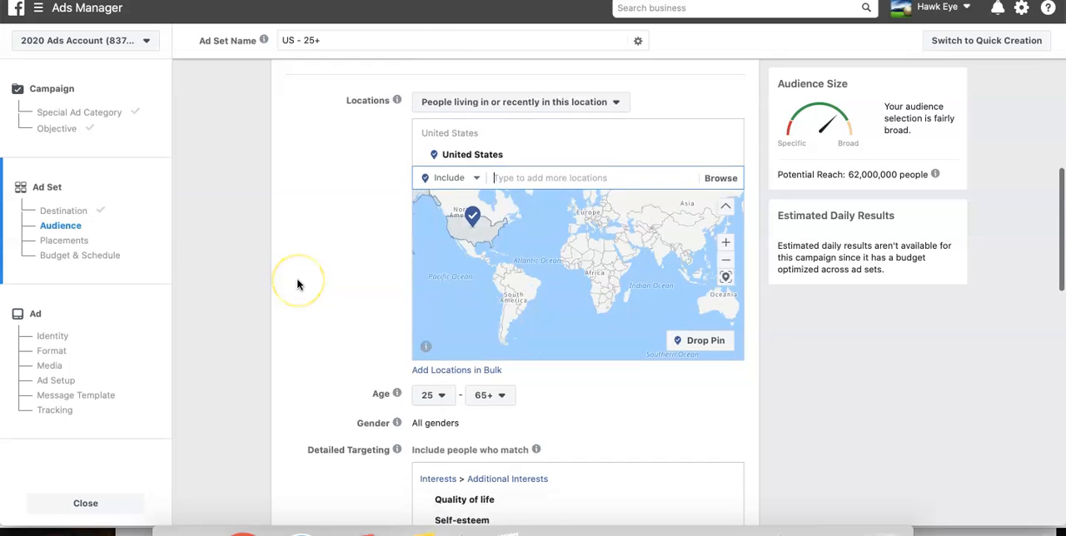
scroll(297, 284, down, 3)
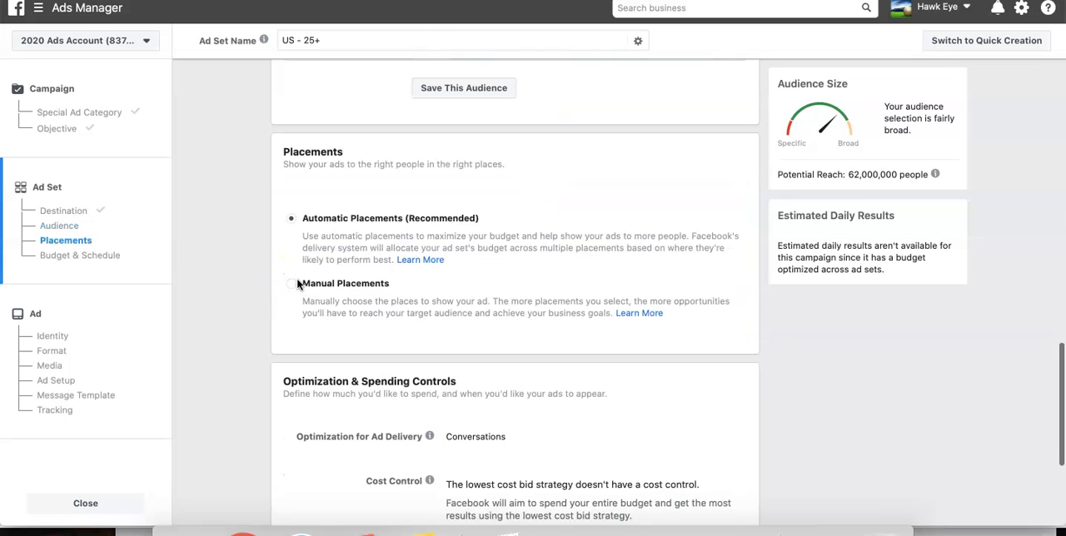
click(301, 189)
click(331, 284)
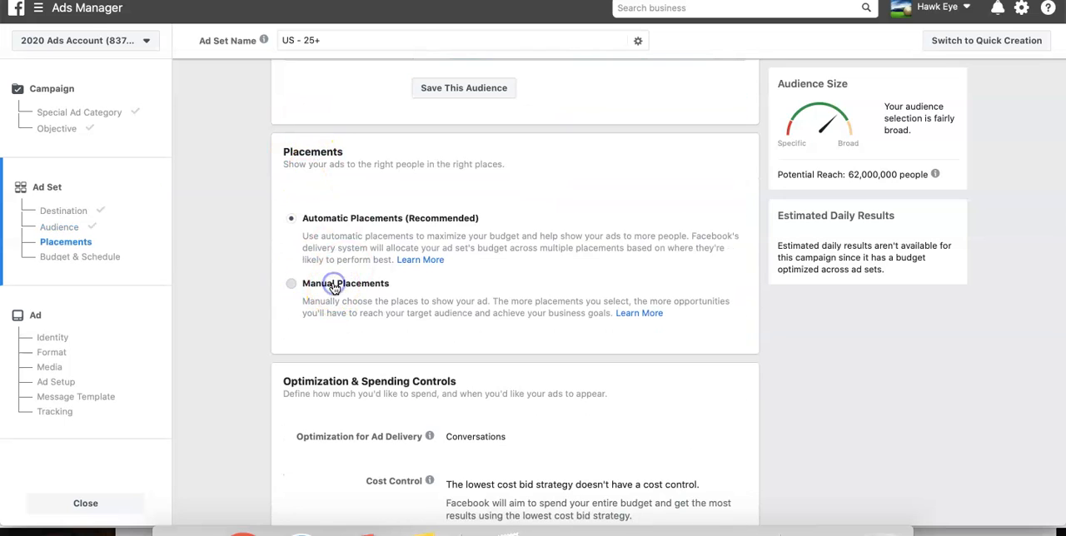
- Deselect the Stories, Instagram Explore, Facebook Marketplace and Instagram Feed placements, keeping only Facebook News Feed
scroll(476, 333, down, 5)
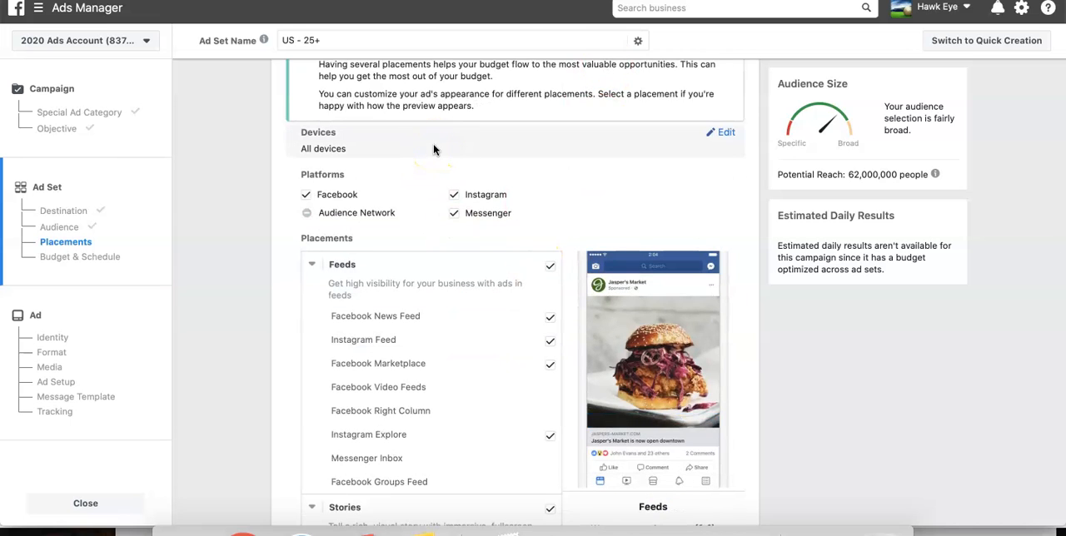
scroll(519, 238, down, 10)
scroll(476, 250, up, 4)
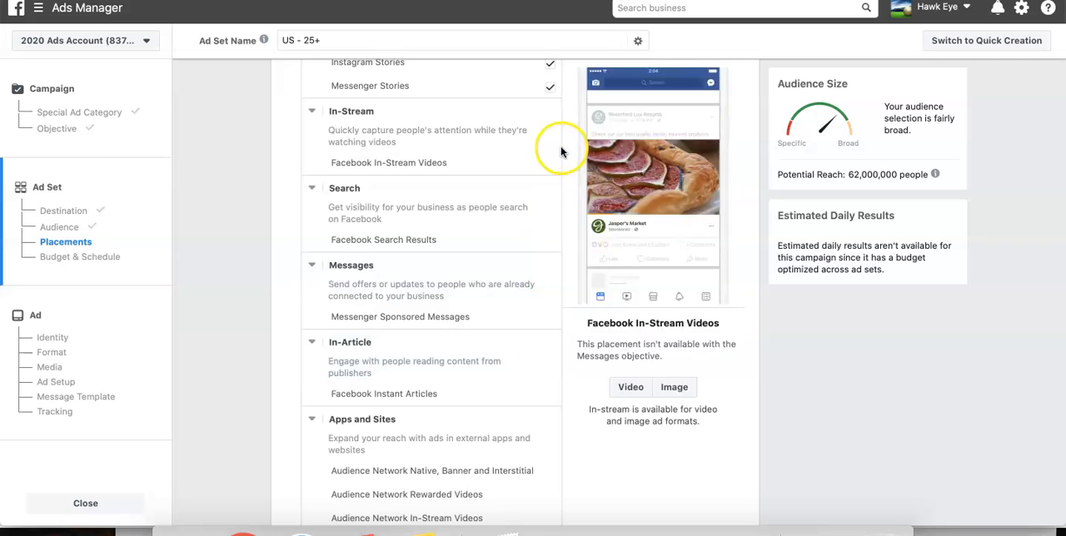
scroll(560, 152, up, 3)
click(553, 210)
scroll(552, 210, up, 3)
click(552, 281)
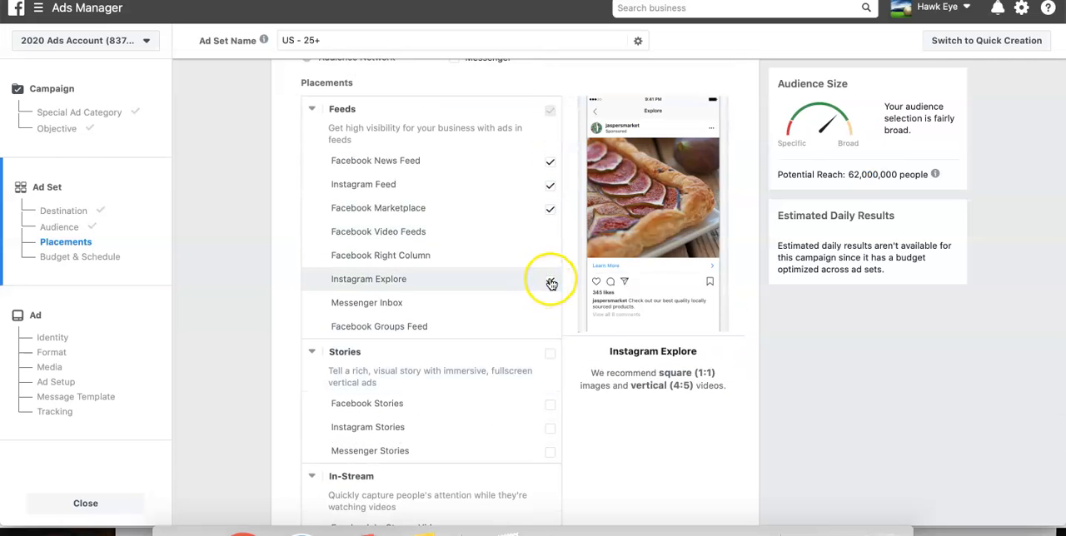
click(550, 208)
click(550, 186)
- Keep the default optimization and schedule settings and continue from the ad set to the ad setup
scroll(547, 189, down, 5)
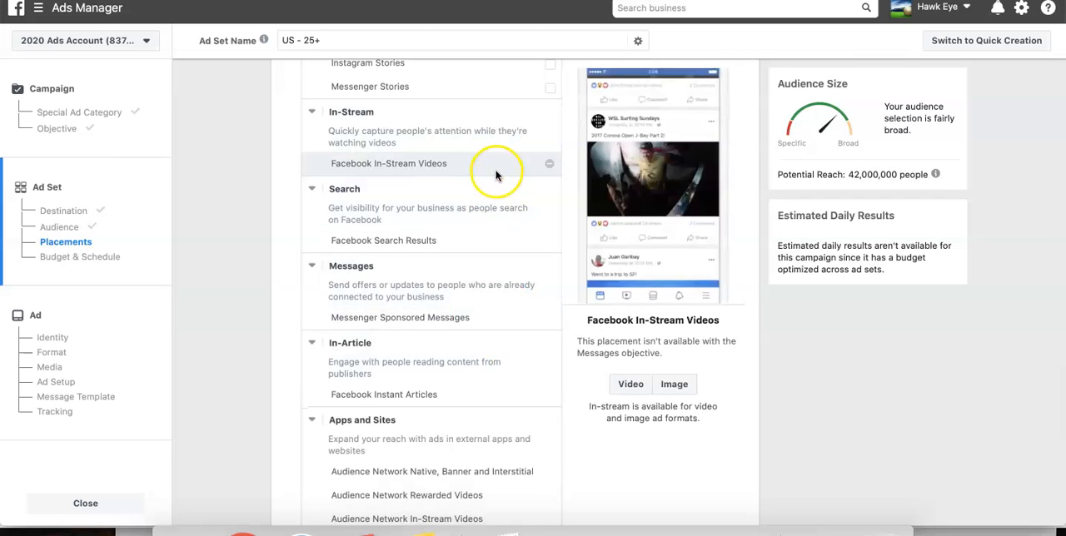
scroll(521, 261, down, 6)
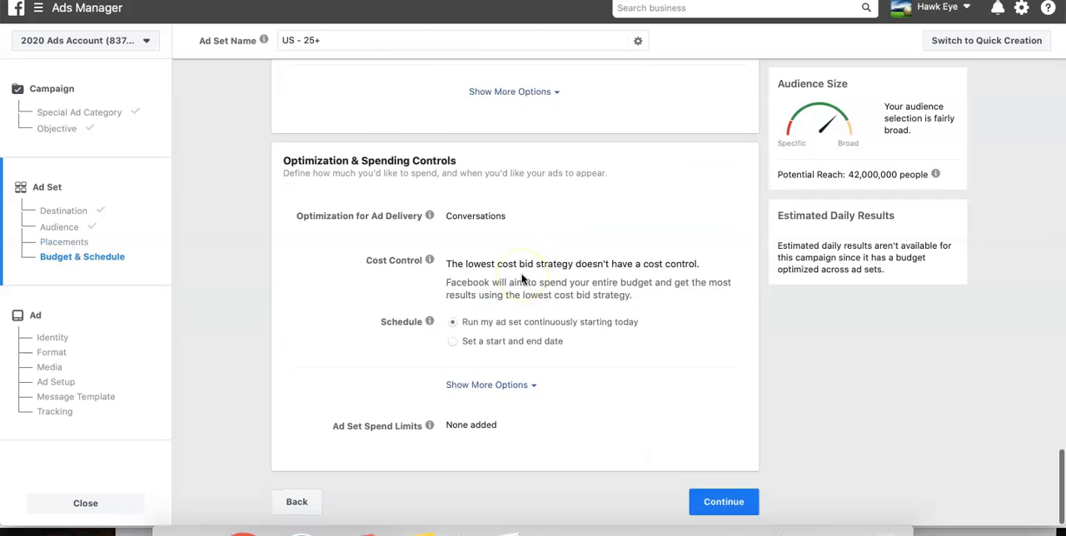
click(732, 502)
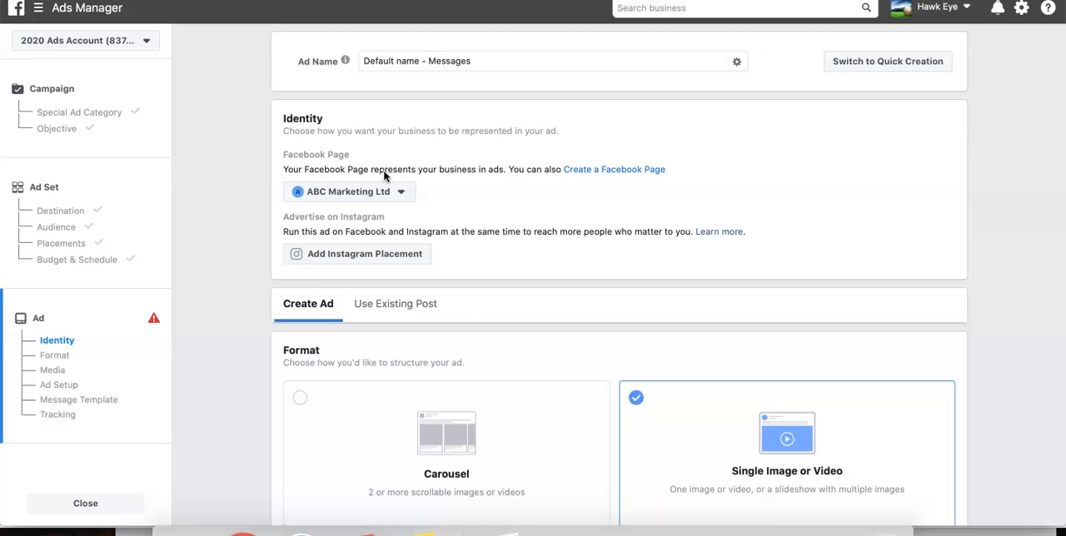
- Review the ad's identity settings and choose Single Image or Video as its format
scroll(384, 174, down, 3)
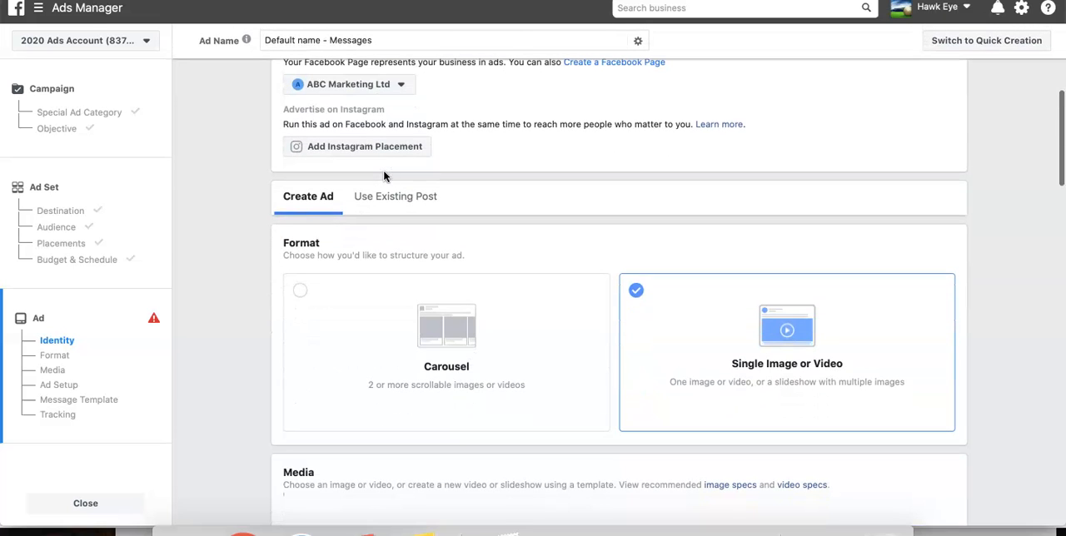
scroll(384, 175, up, 3)
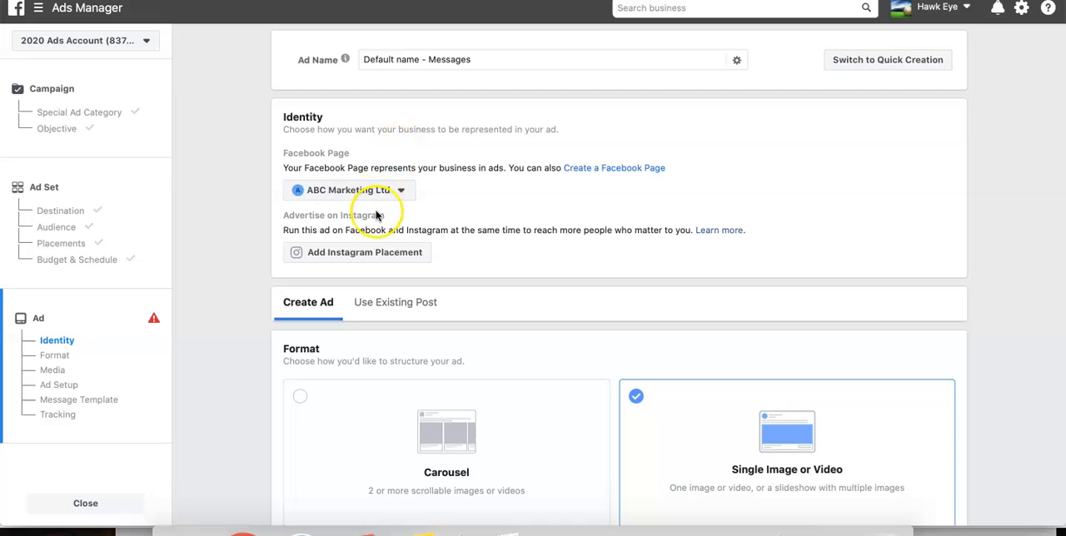
scroll(376, 215, down, 5)
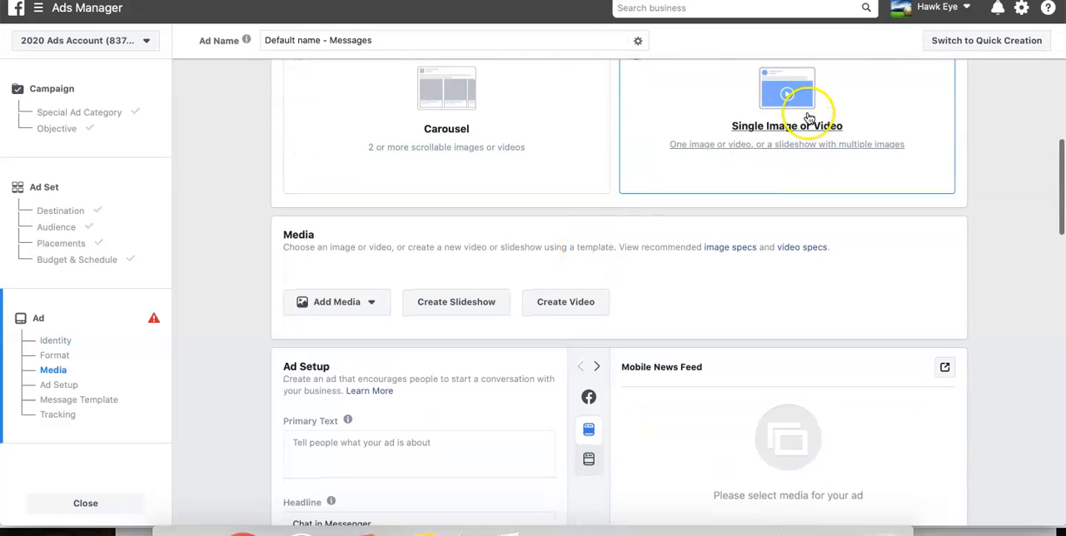
click(695, 104)
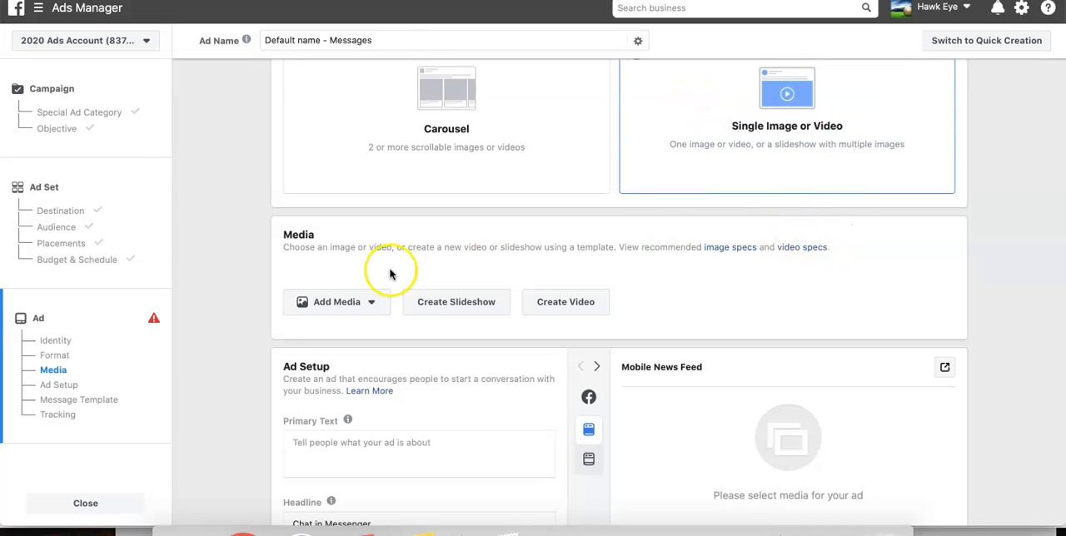
- Add the account image bench-daylight-daytime-fitness.jpg as the ad's media
click(327, 306)
click(322, 330)
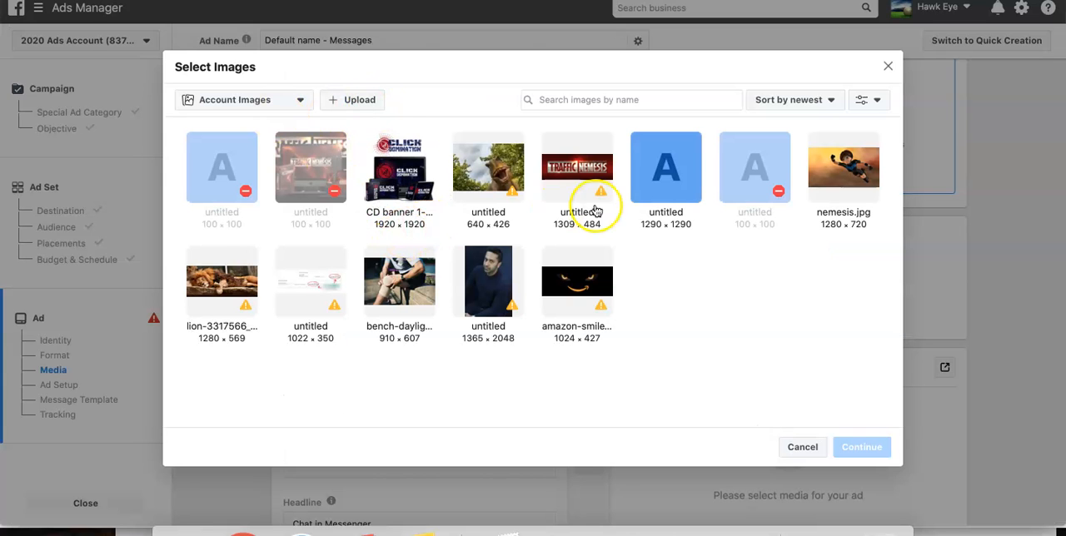
mouse_move(335, 306)
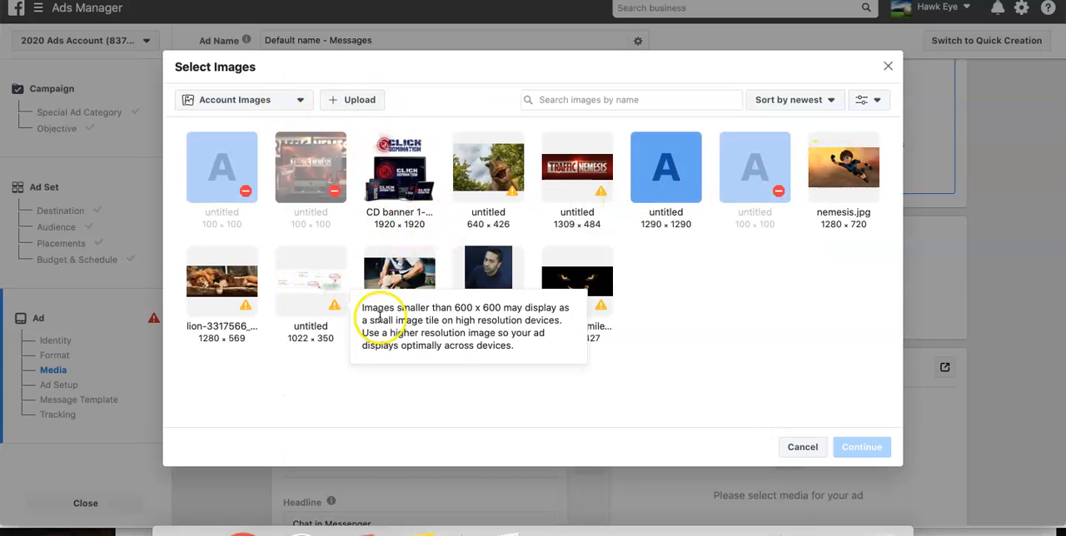
click(425, 284)
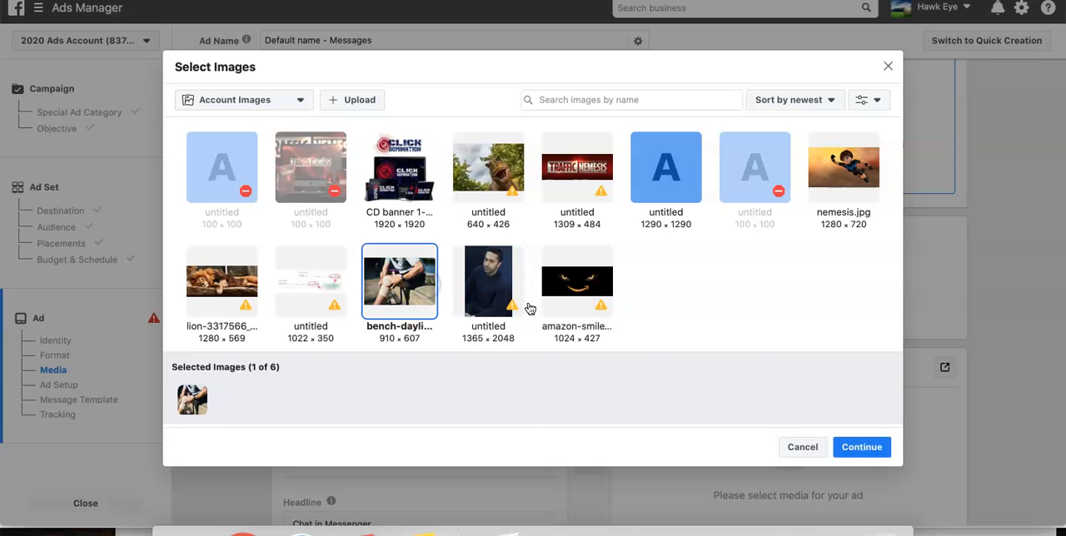
click(862, 447)
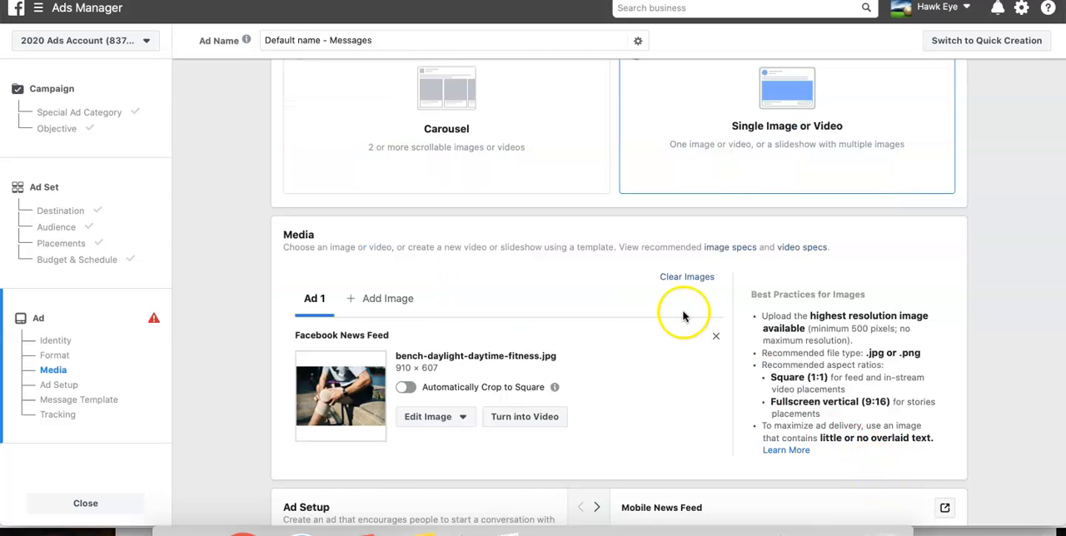
- Enter "Build your self esteem, with our blueprint." as the ad's primary text
scroll(580, 307, down, 4)
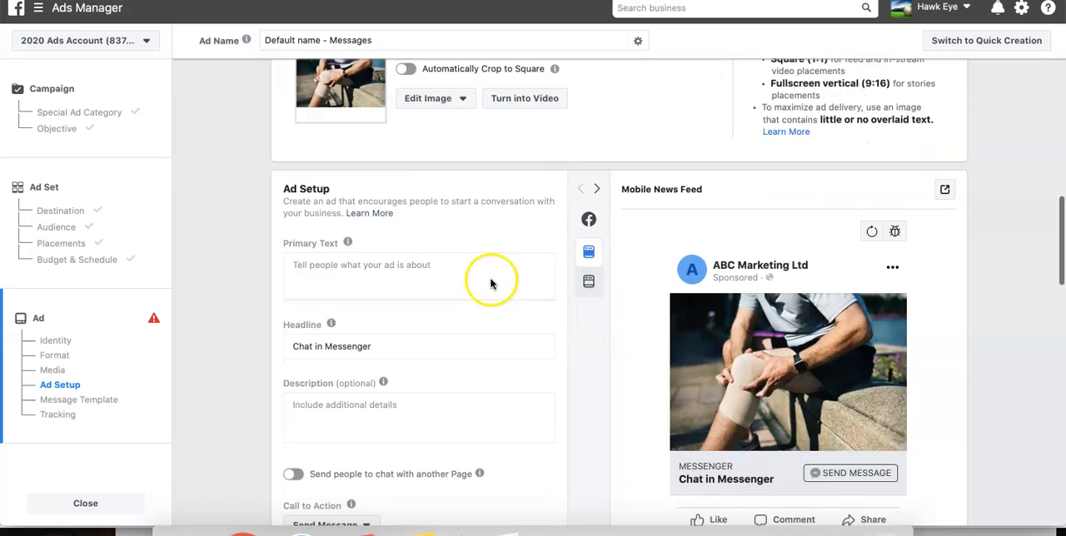
click(348, 258)
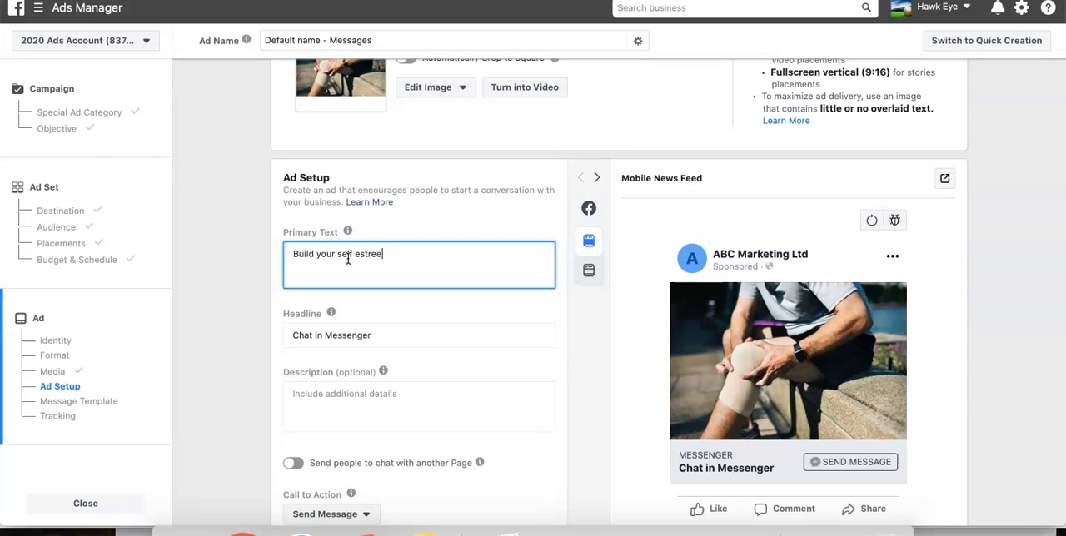
text(Build your self esteem, with out)
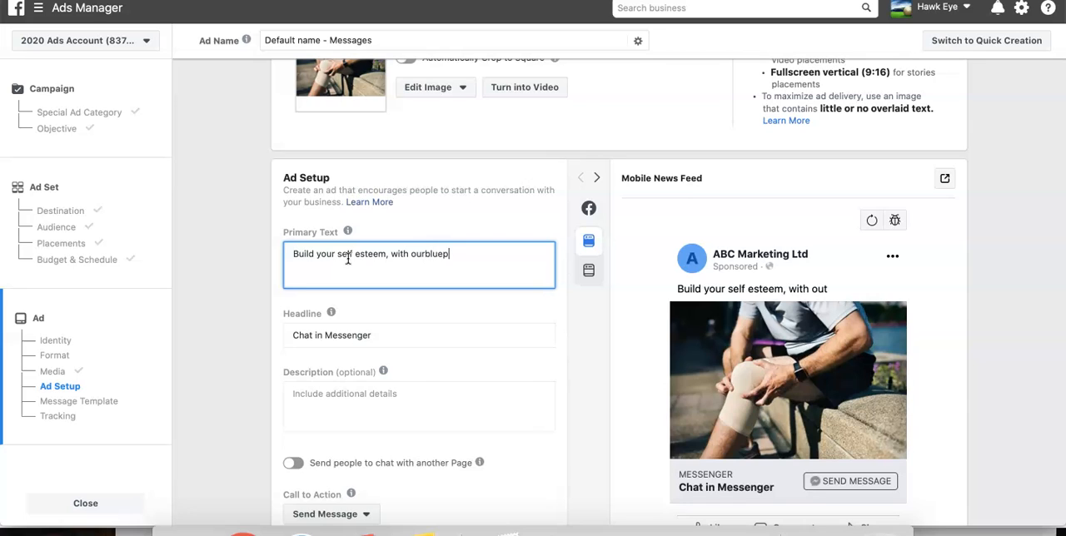
key(BackSpace)
text(blueprint.)
- Reword the end of the primary text so it reads "with our easy to follow blueprint."
drag(427, 254, 564, 254)
text(eas)
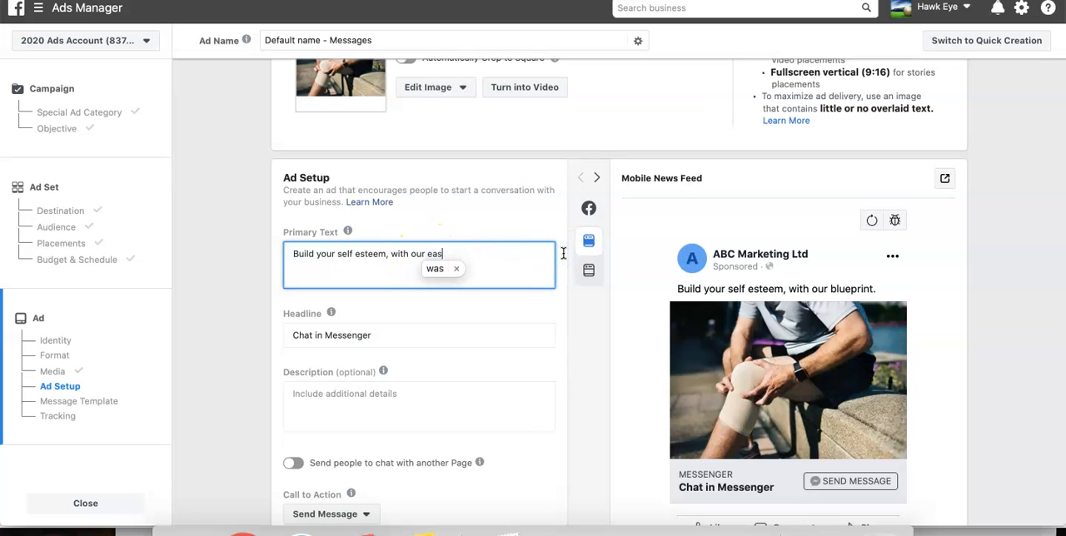
text(y)
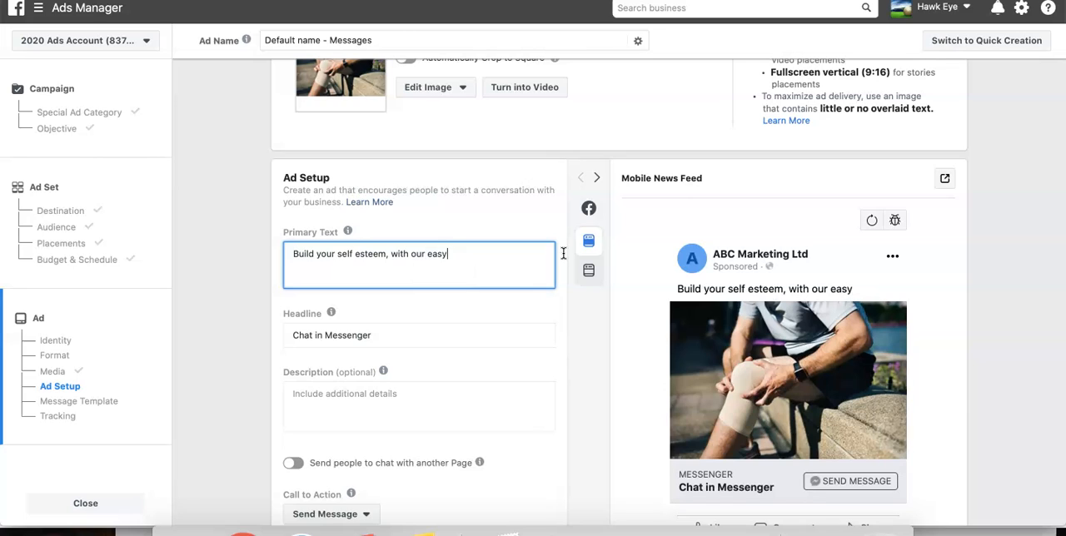
text( to follow blurpringt)
text(ri)
key(BackSpace)
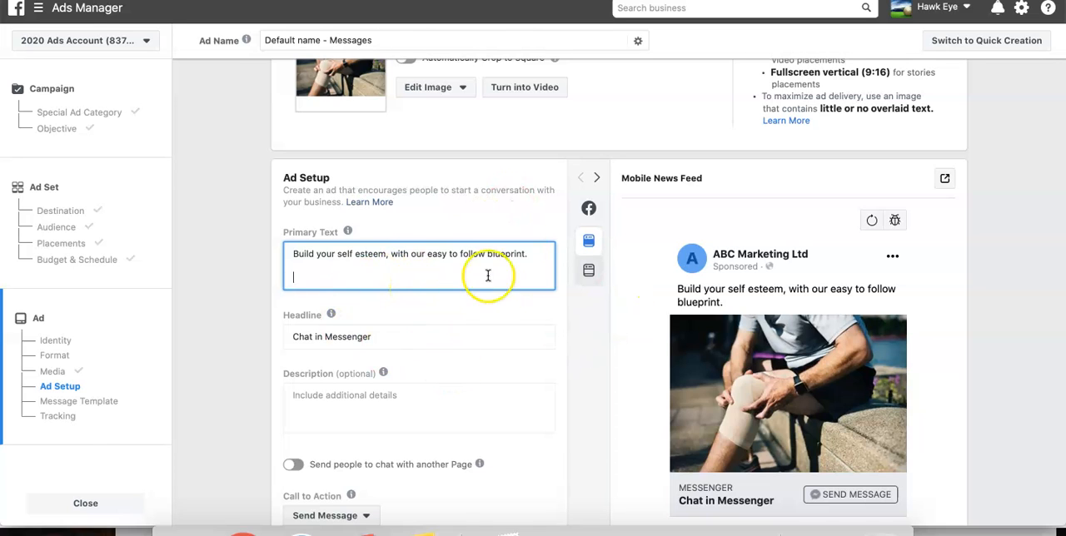
- Replace the default ad headline with "Learn How To Boost Your Confidence Easily"
scroll(488, 275, up, 2)
scroll(583, 299, down, 3)
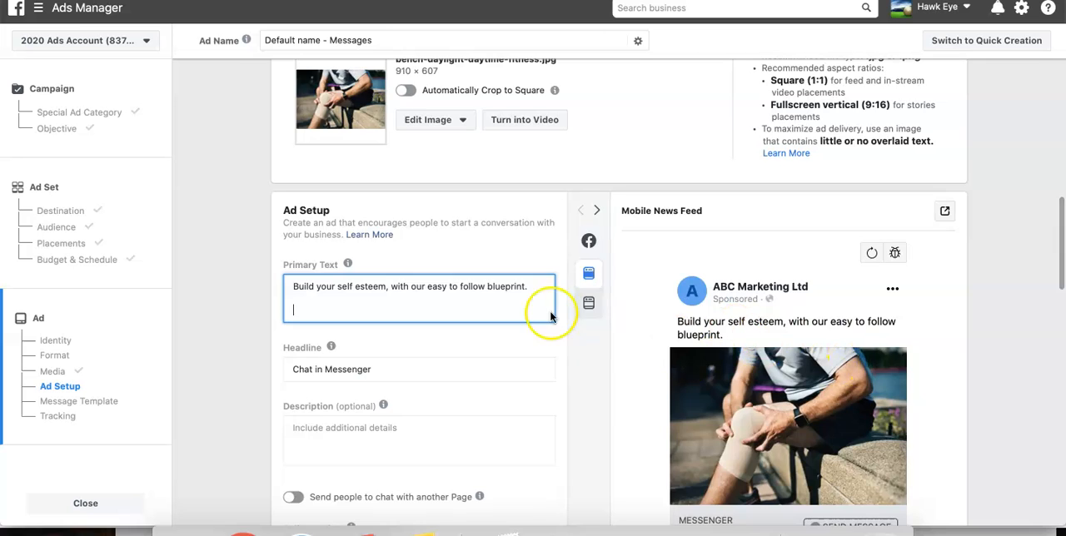
scroll(399, 283, down, 2)
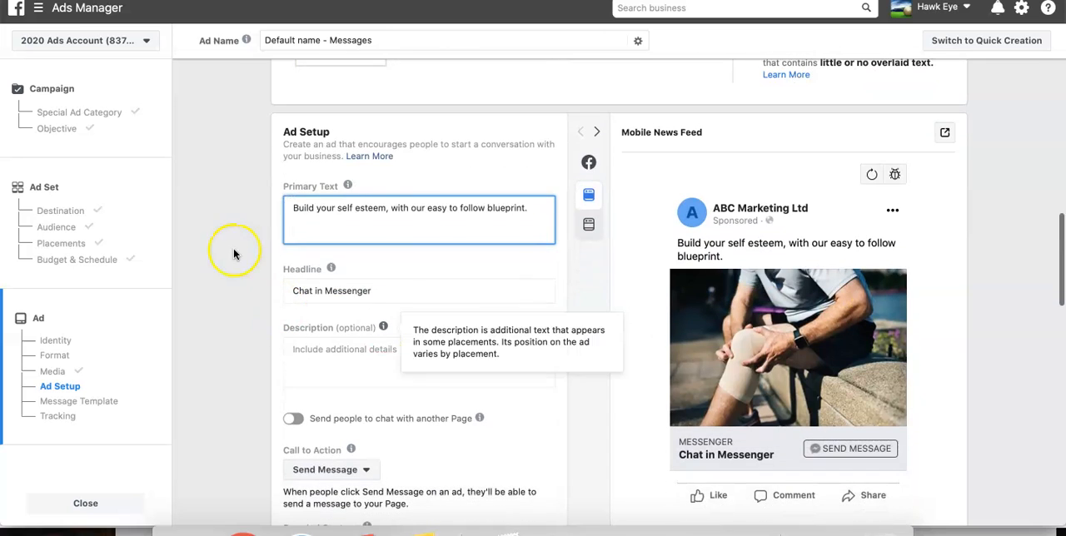
click(398, 292)
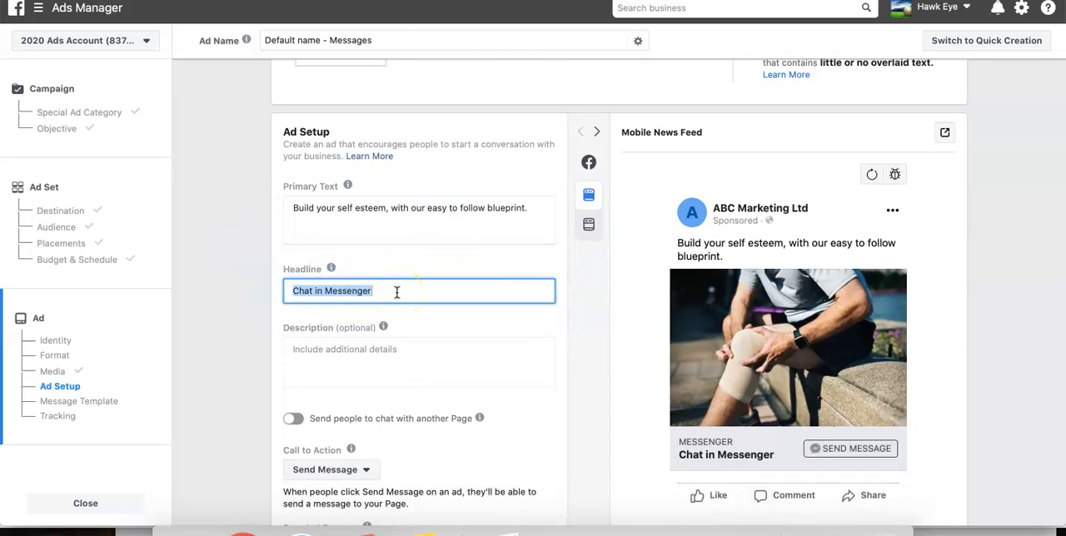
text(Learn How)
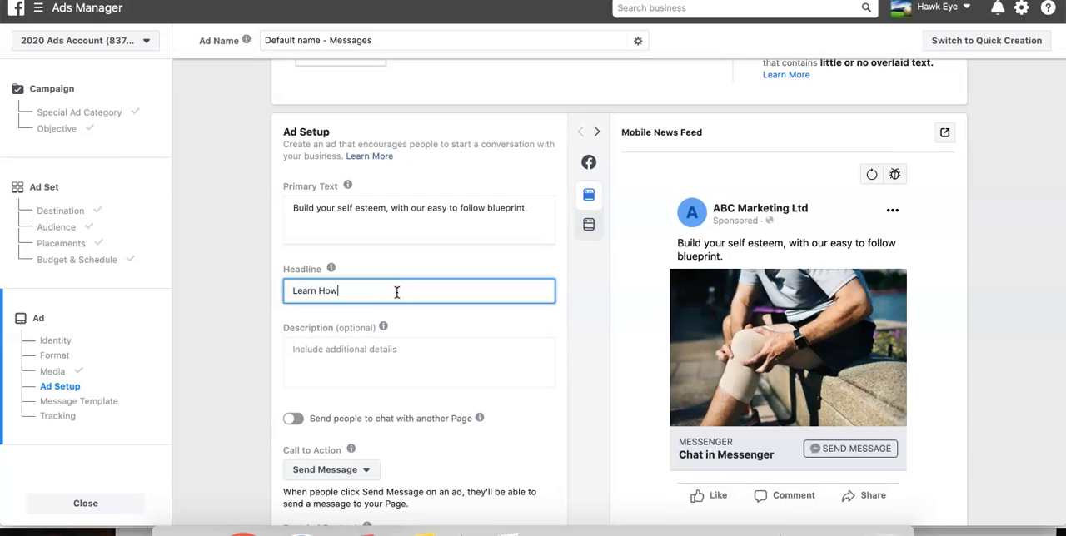
text( To Bo)
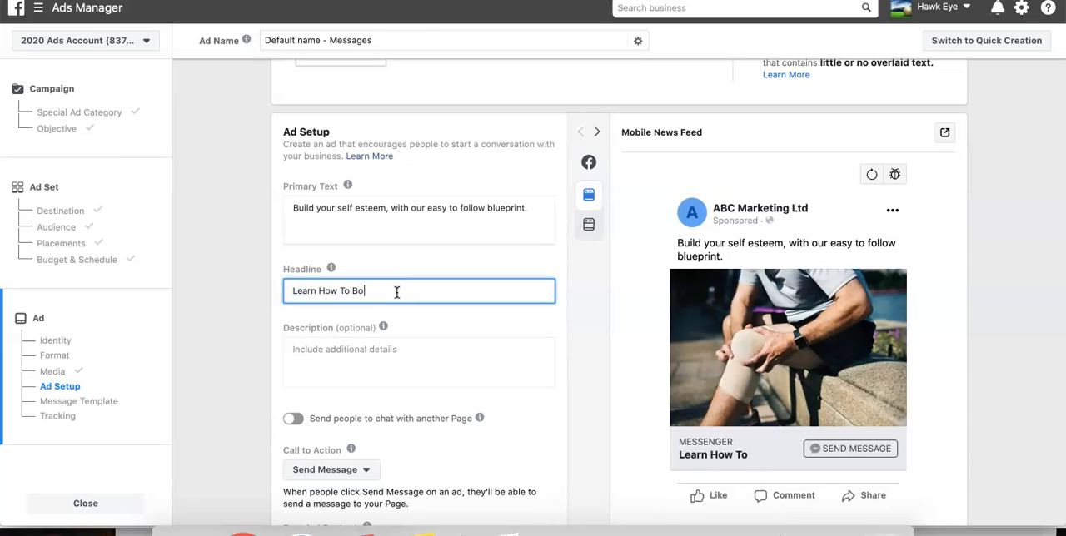
text(ost Your Confidence Easily)
- Try the option to send people to chat with another Page, check its destination Page setting, and turn the option off again
scroll(381, 369, down, 2)
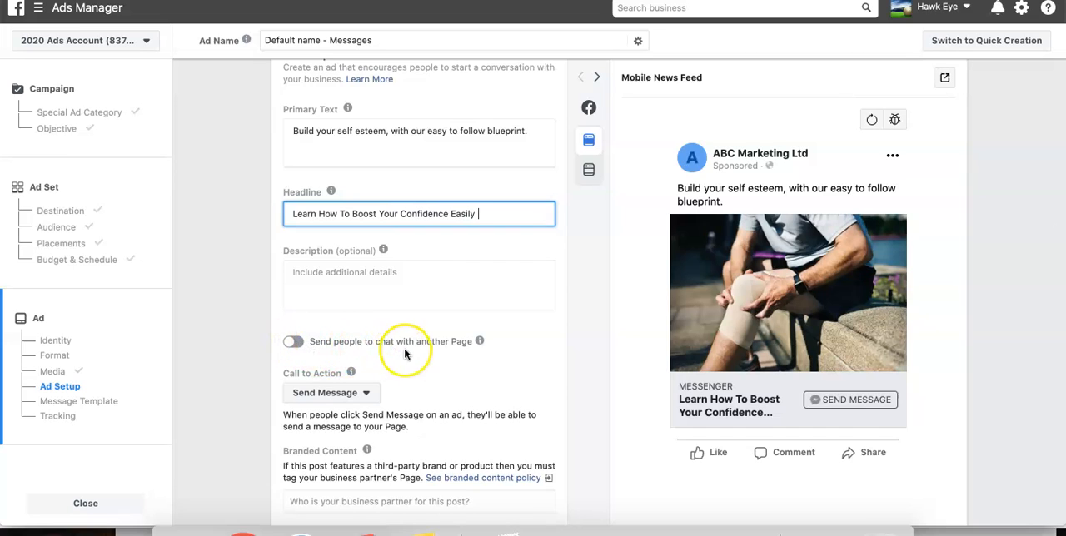
mouse_move(480, 344)
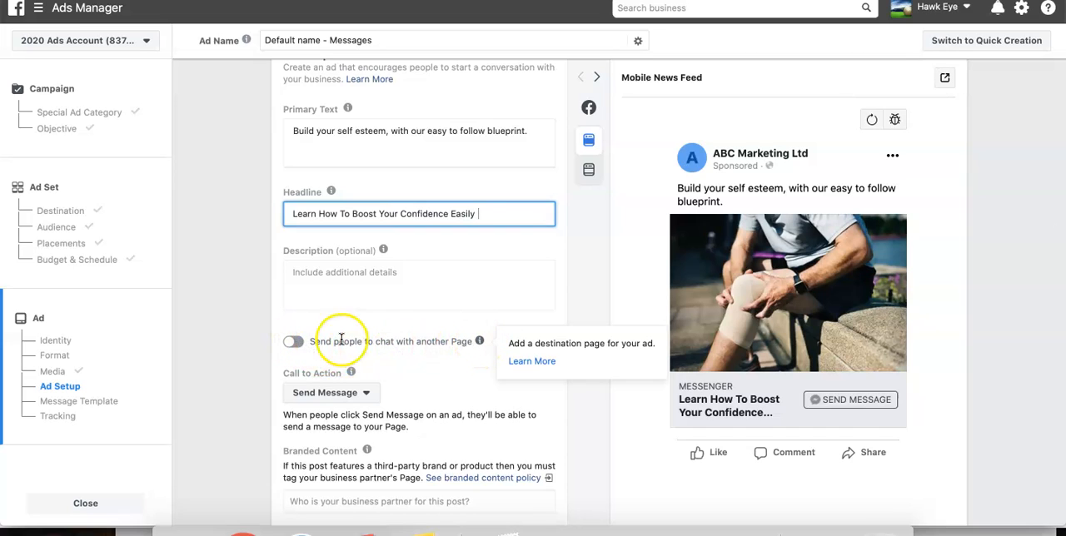
click(292, 342)
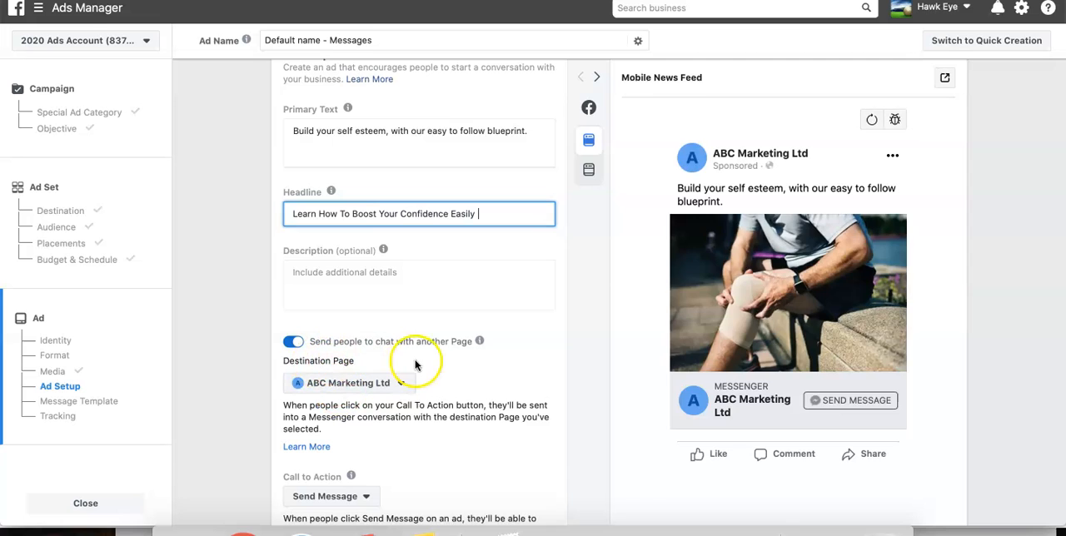
click(384, 391)
click(214, 322)
click(293, 342)
click(292, 342)
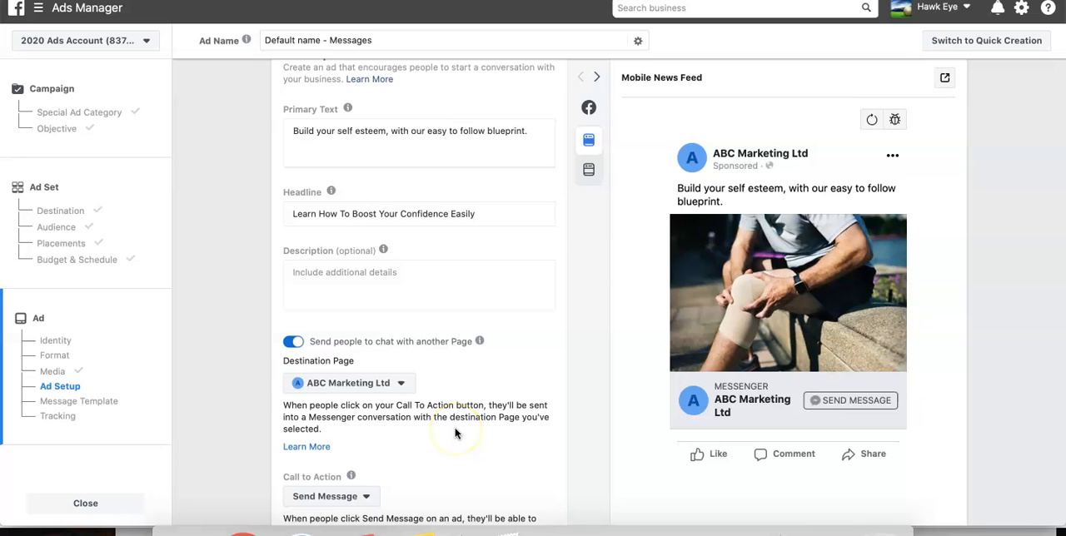
scroll(454, 432, down, 3)
click(294, 214)
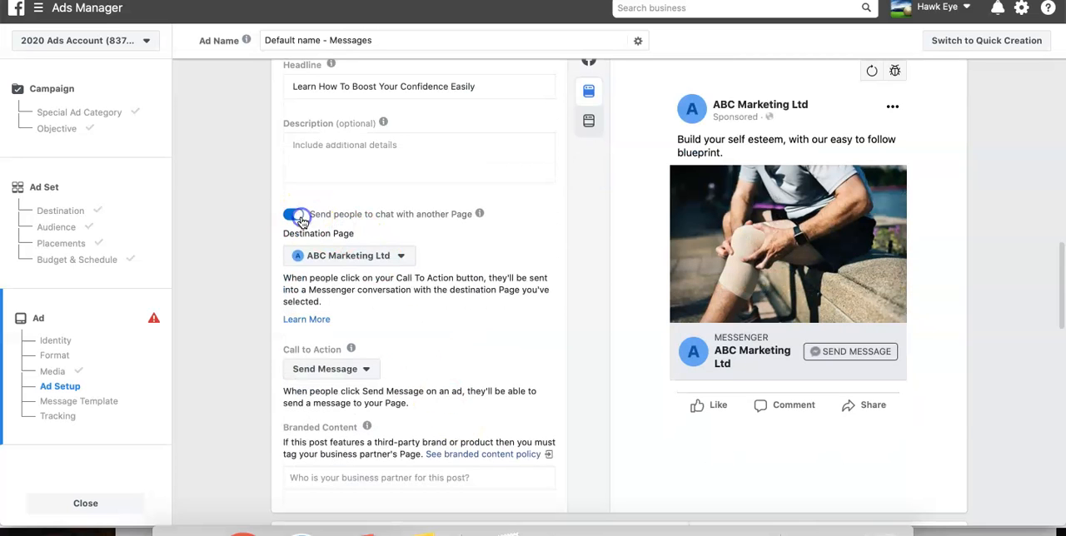
scroll(466, 281, up, 1)
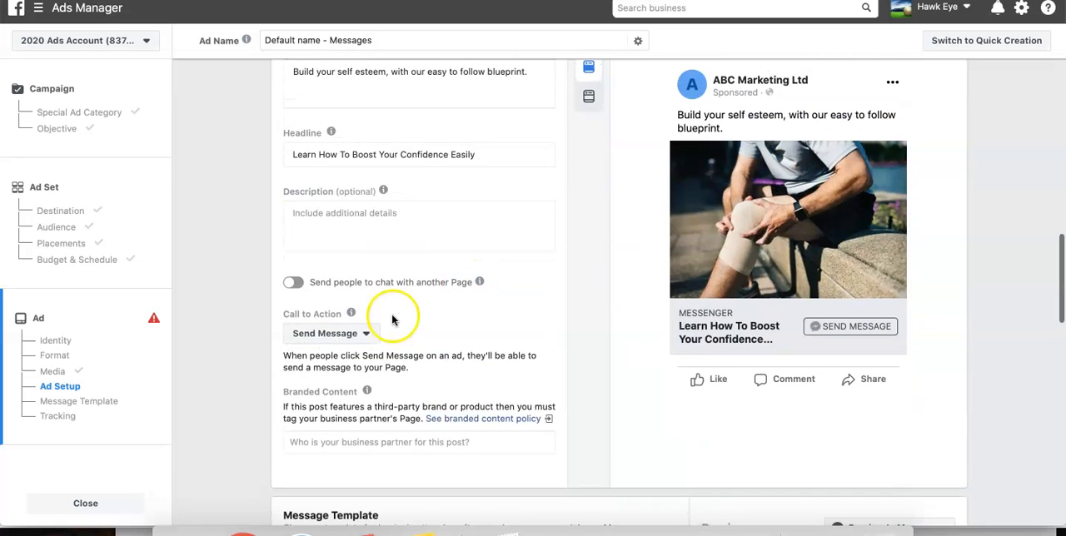
- Review the call-to-action options, try Learn More, and restore Send Message
click(343, 333)
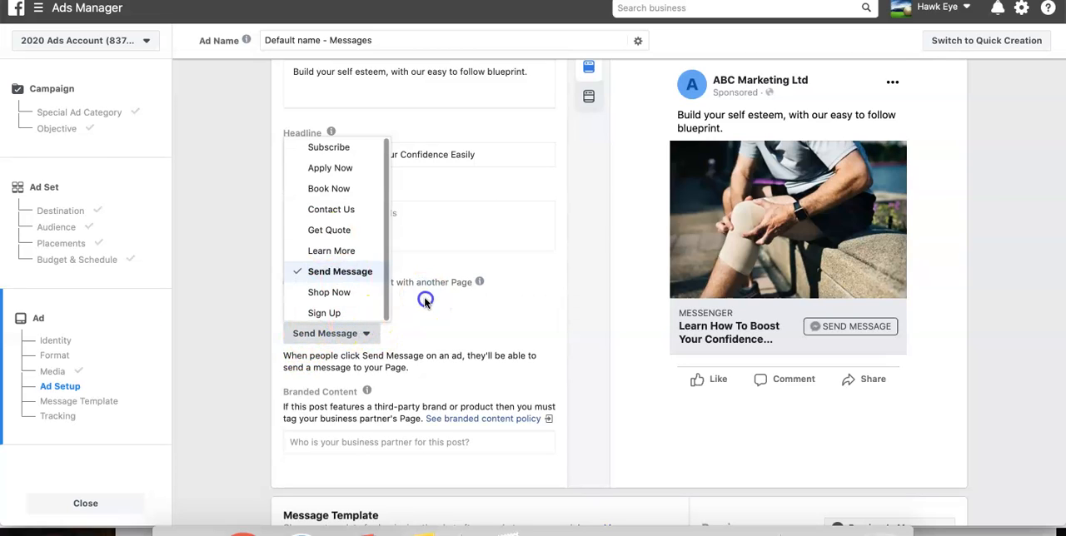
click(425, 298)
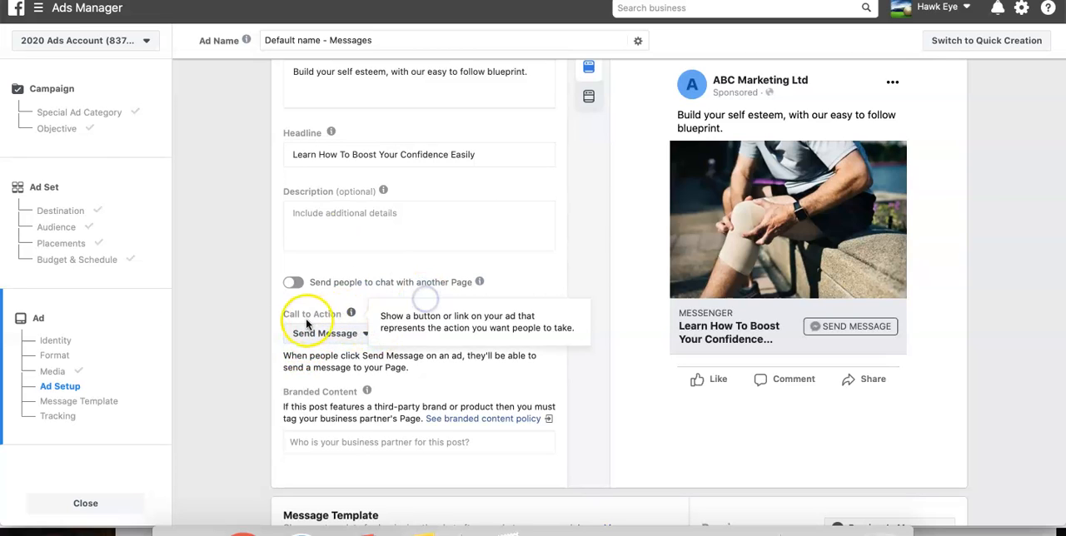
click(350, 333)
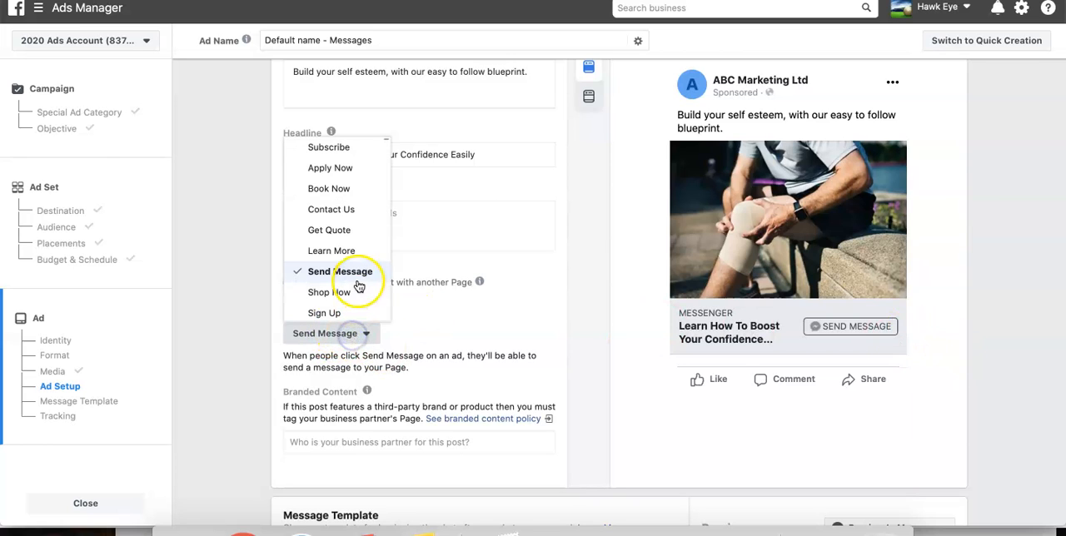
click(342, 249)
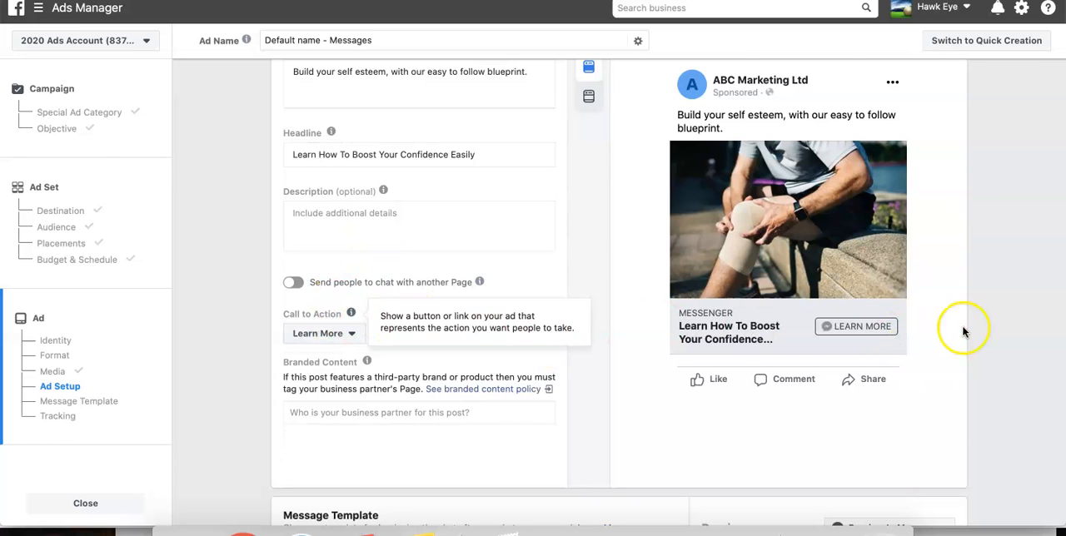
click(319, 332)
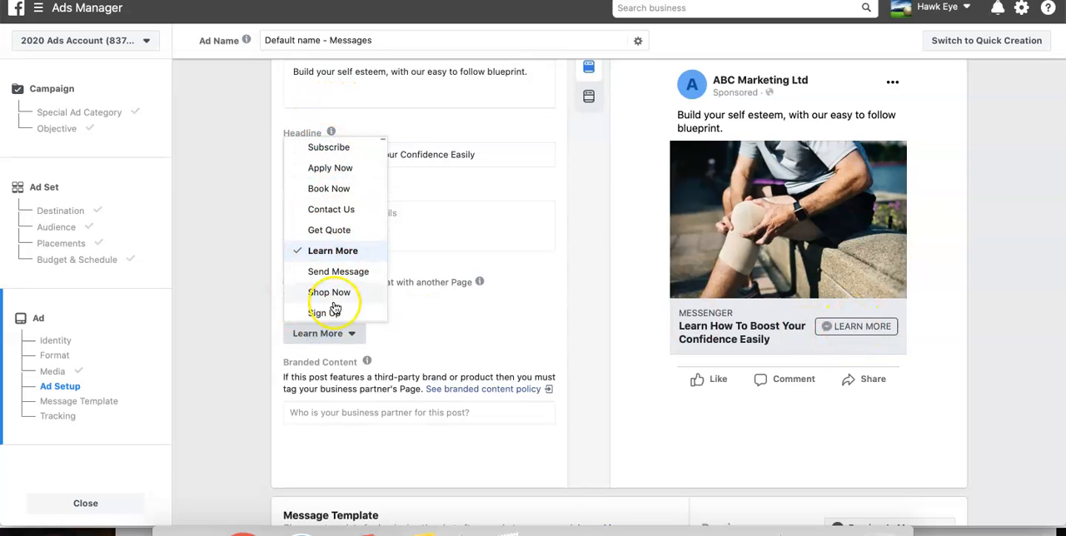
click(893, 410)
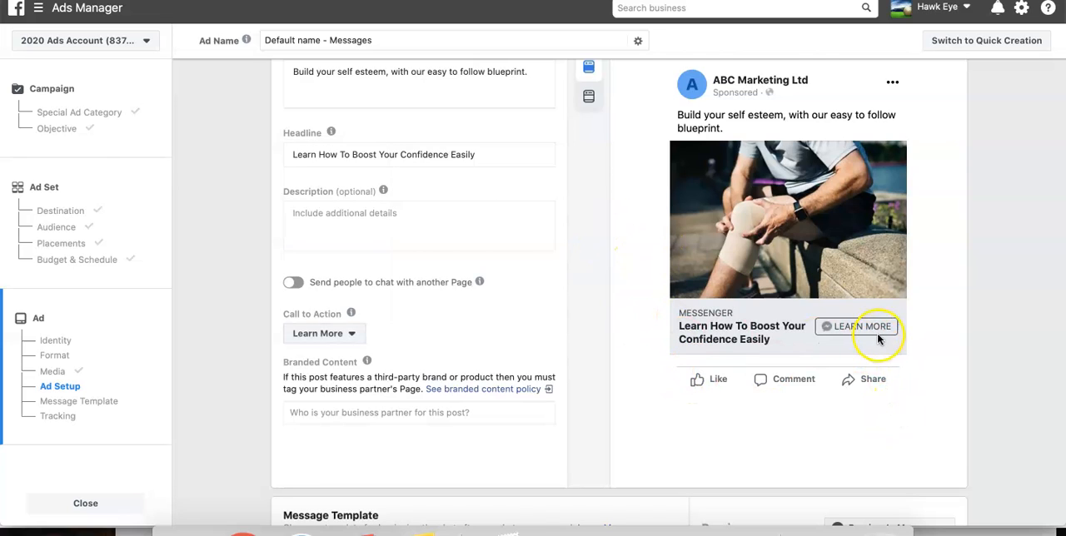
click(319, 333)
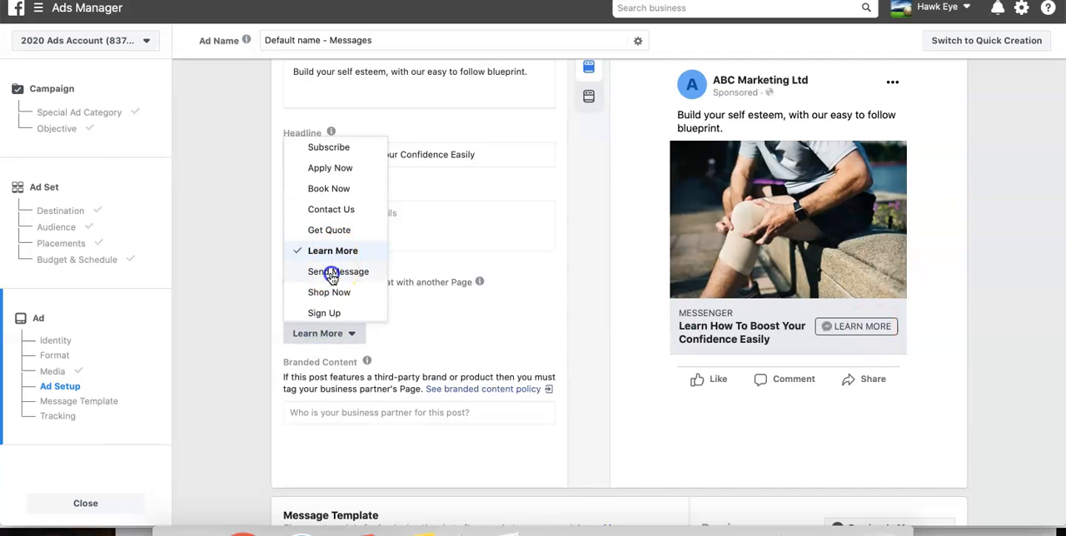
click(329, 272)
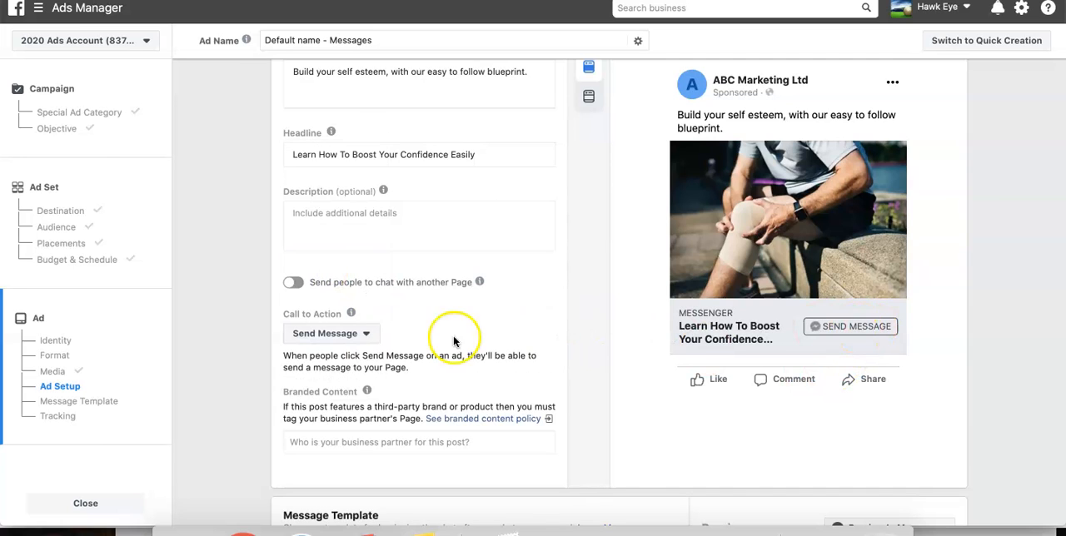
- Compare the previews of the Start Conversations and Generate Leads message templates, ending with Generate Leads selected
scroll(402, 466, down, 1)
scroll(403, 466, down, 5)
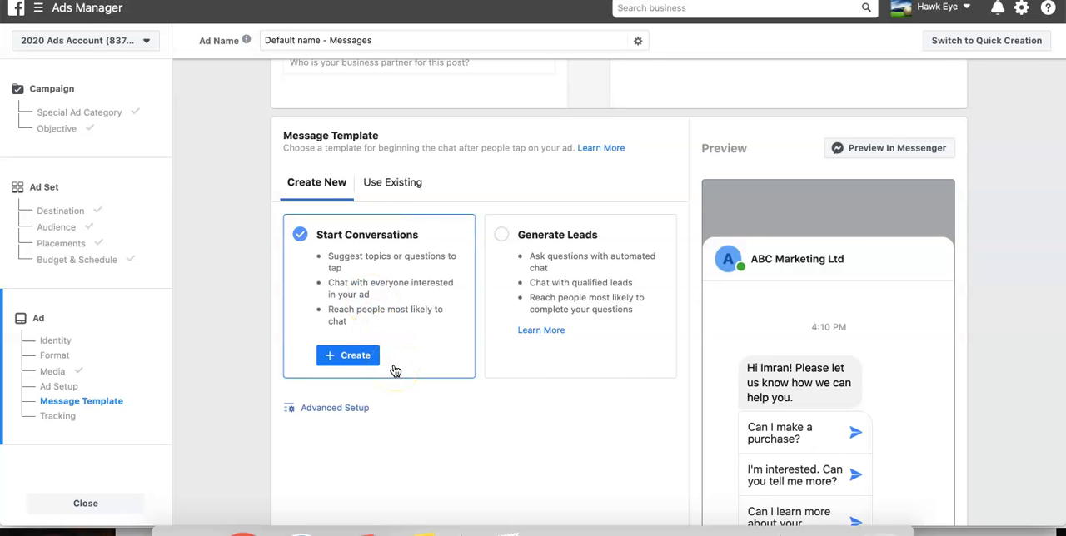
scroll(395, 371, down, 3)
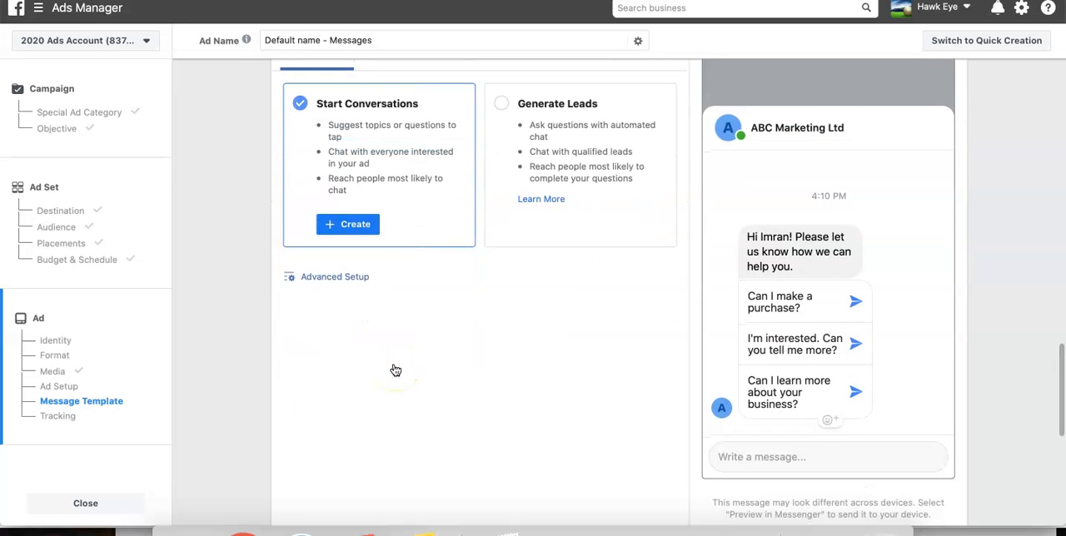
scroll(396, 370, up, 2)
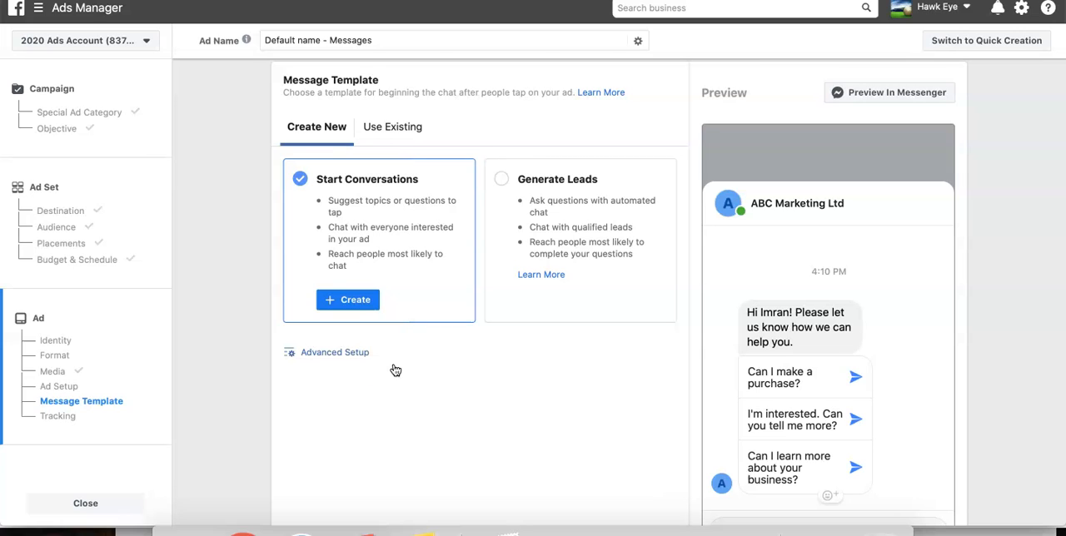
click(618, 242)
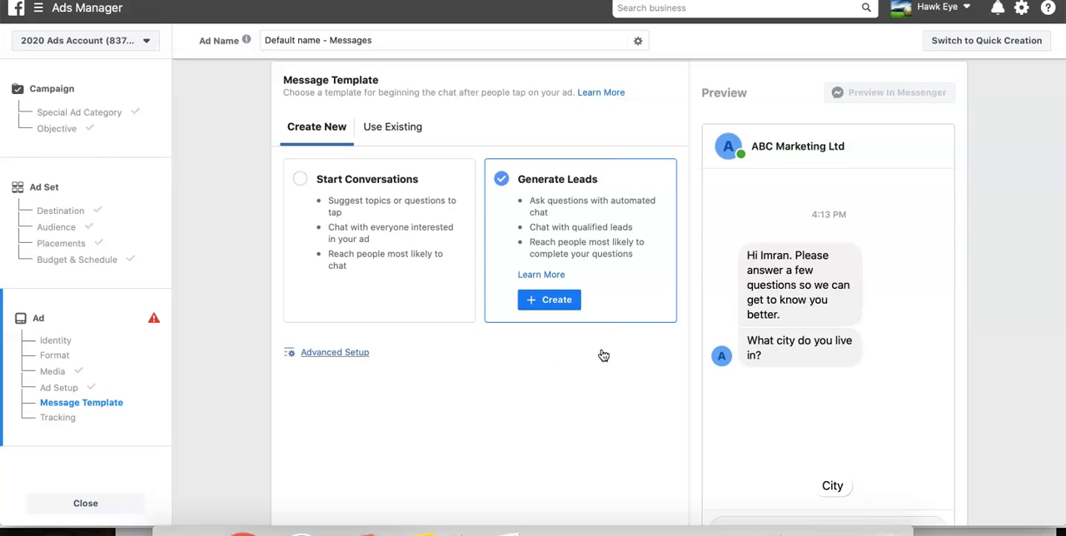
click(334, 223)
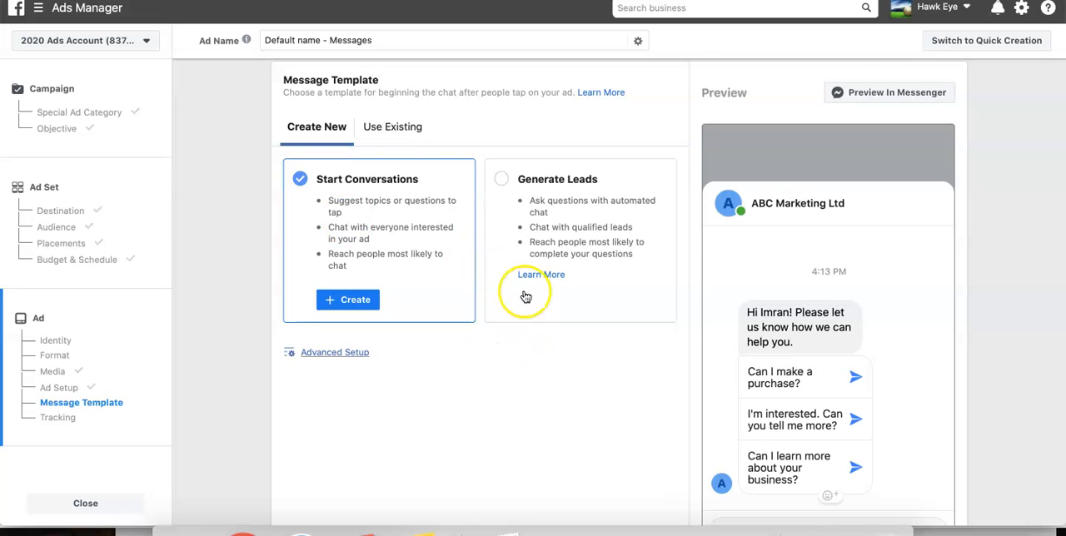
click(542, 193)
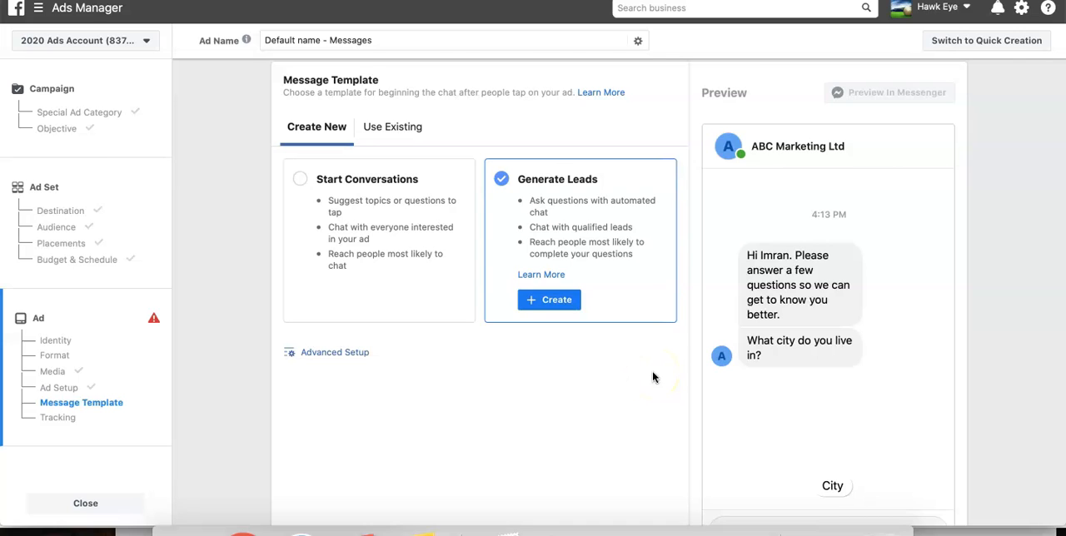
- Select the Start Conversations message template and start creating a new template from it
click(422, 227)
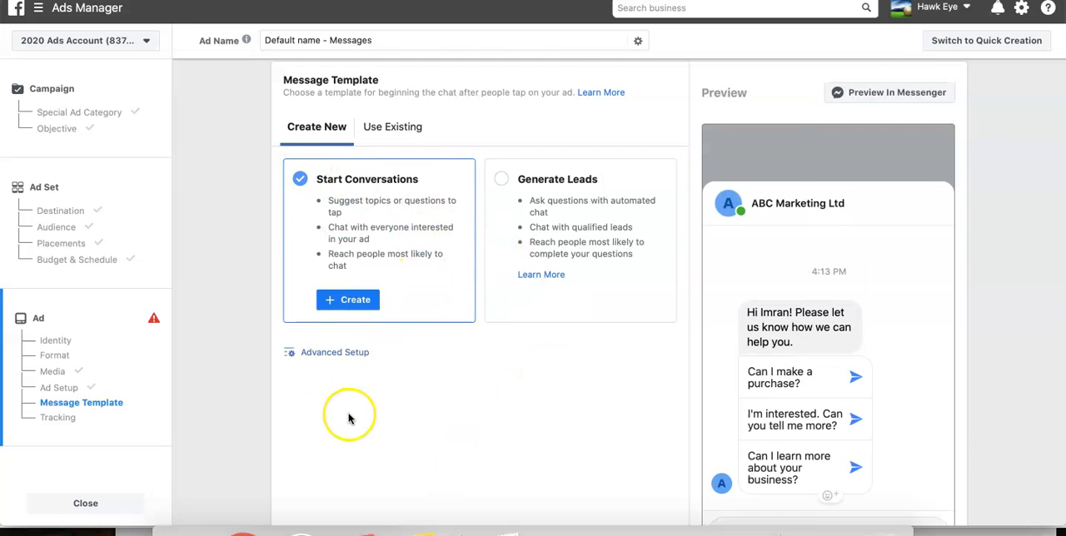
scroll(349, 416, down, 5)
scroll(350, 416, up, 5)
click(348, 325)
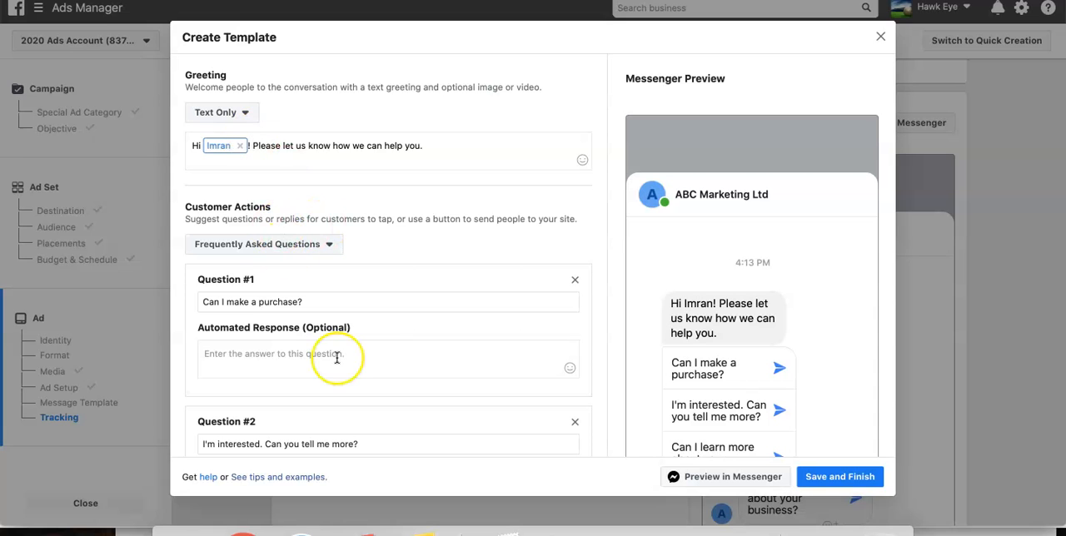
- Look through the template form, try the Text & Image greeting format, and restore Text Only
scroll(333, 357, down, 3)
scroll(338, 356, up, 1)
scroll(314, 218, down, 1)
scroll(315, 218, up, 3)
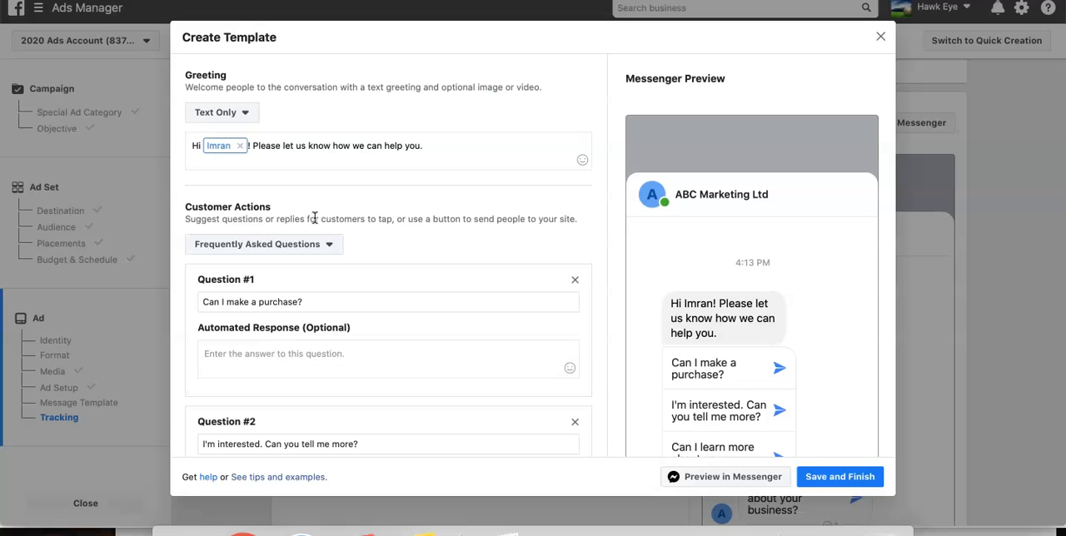
click(226, 112)
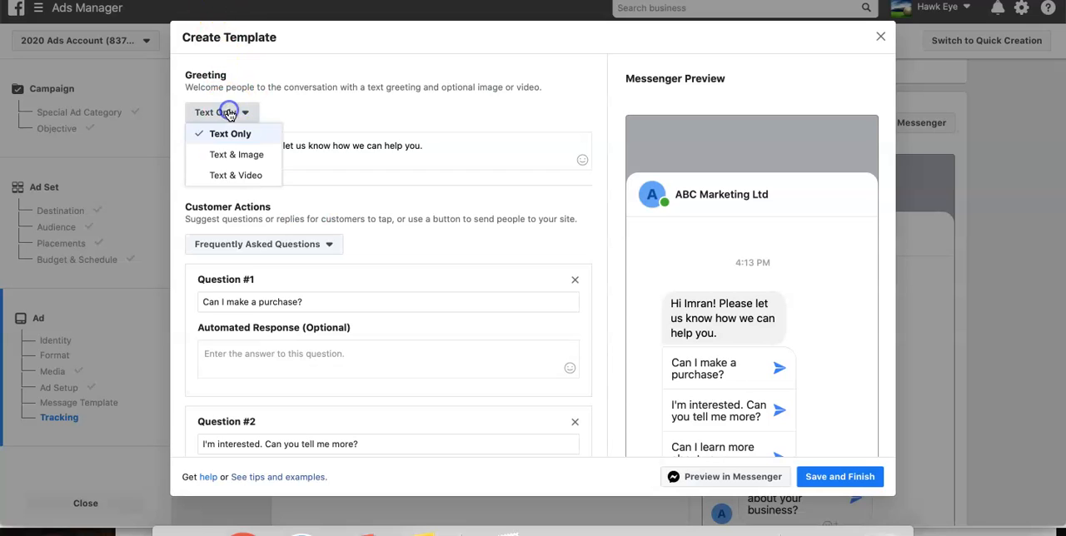
click(240, 155)
click(238, 111)
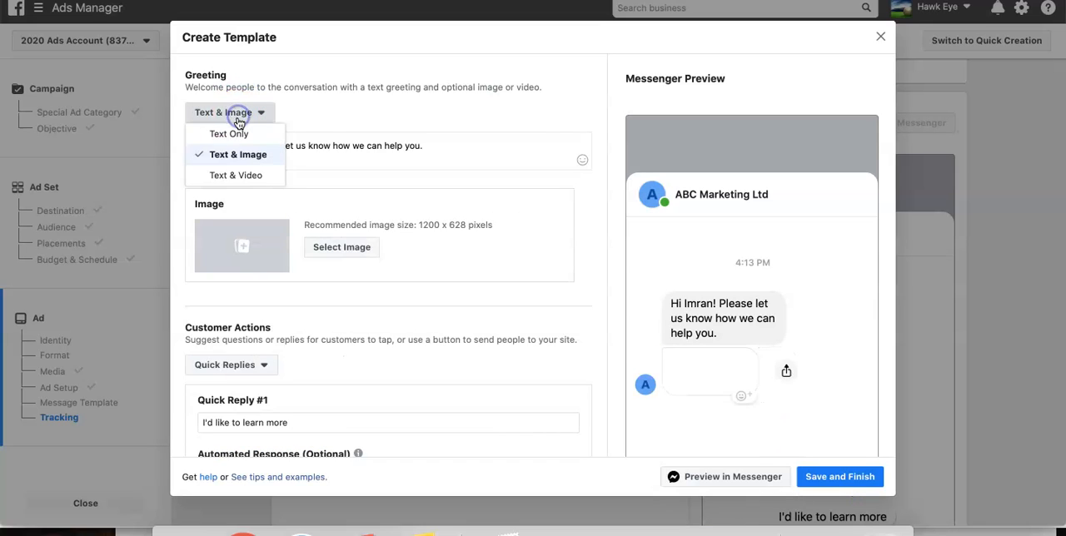
click(229, 134)
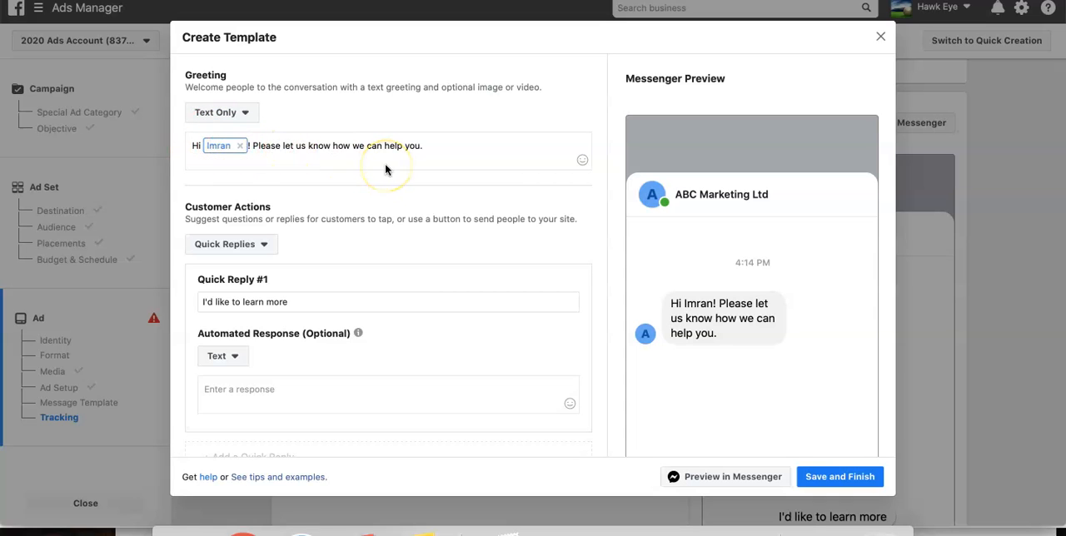
- Keep the greeting text as it is and choose Quick Replies as the customer action type
click(442, 144)
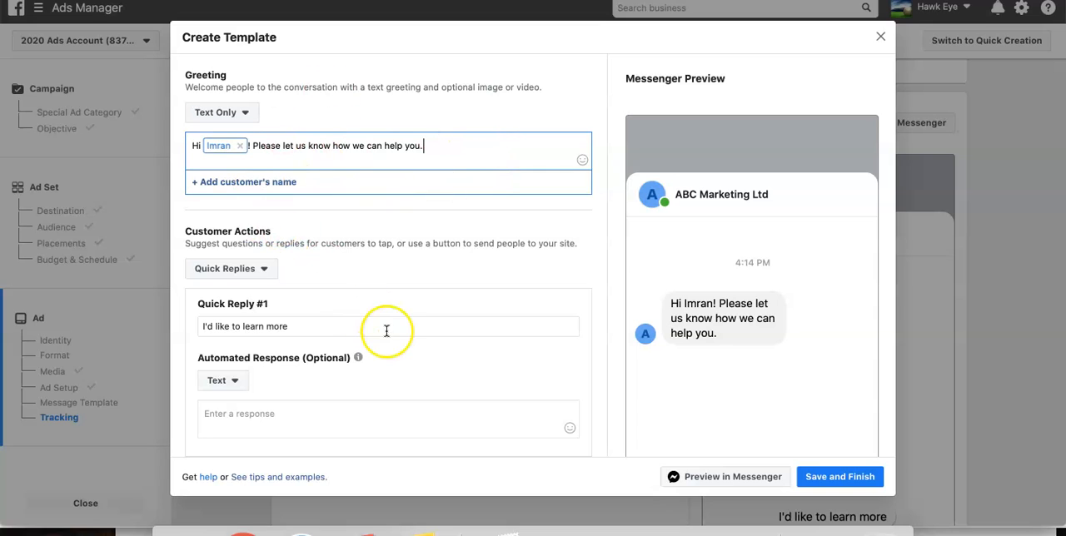
click(234, 268)
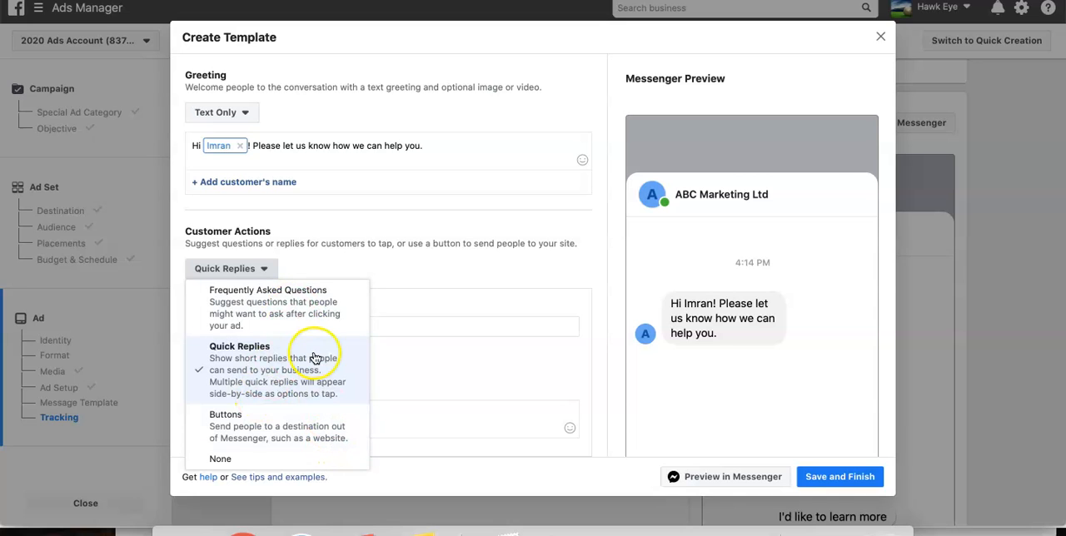
click(262, 369)
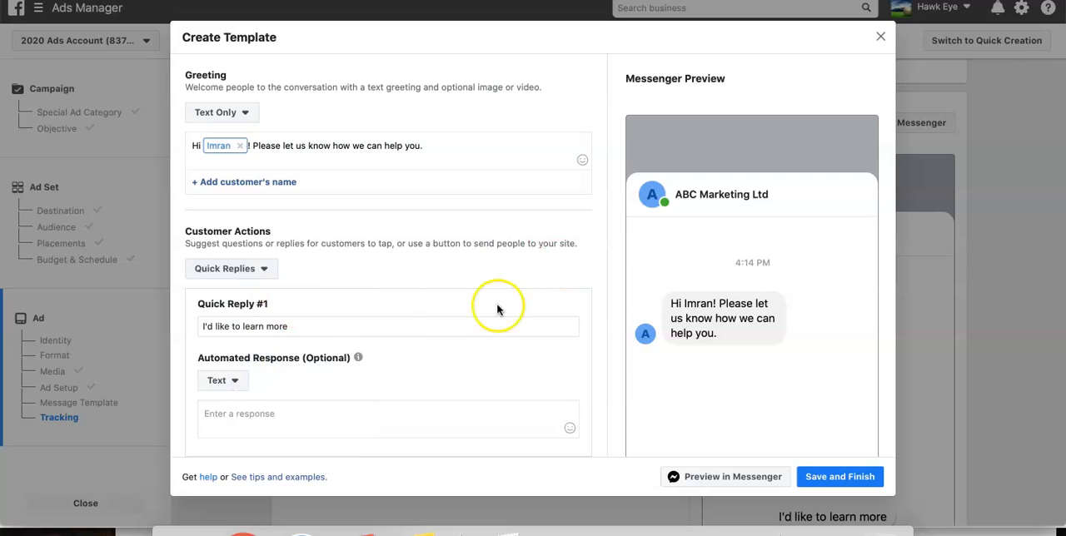
- Extend the first quick reply to read "I'd like to learn more about your services"
click(330, 330)
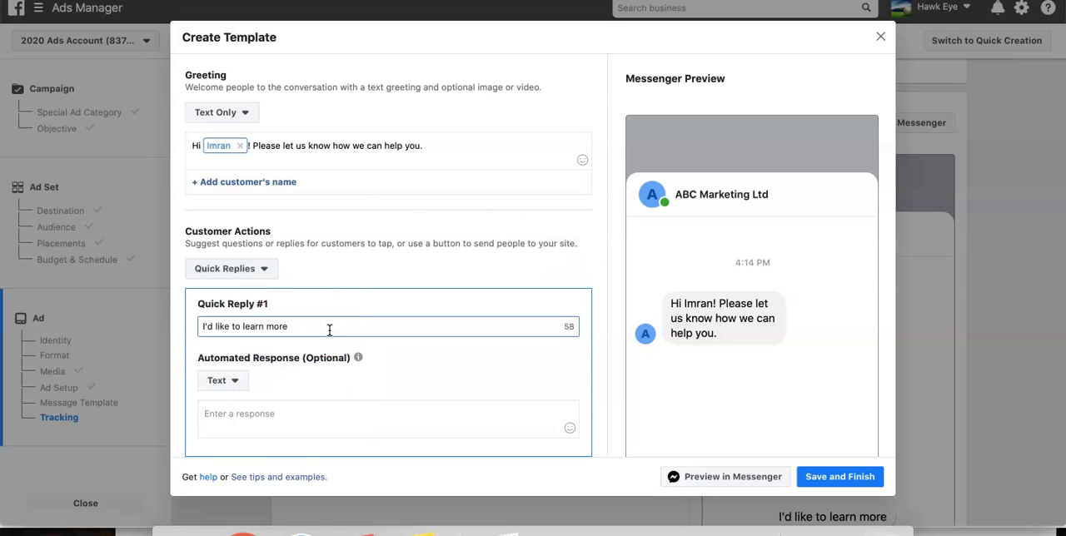
text(ab)
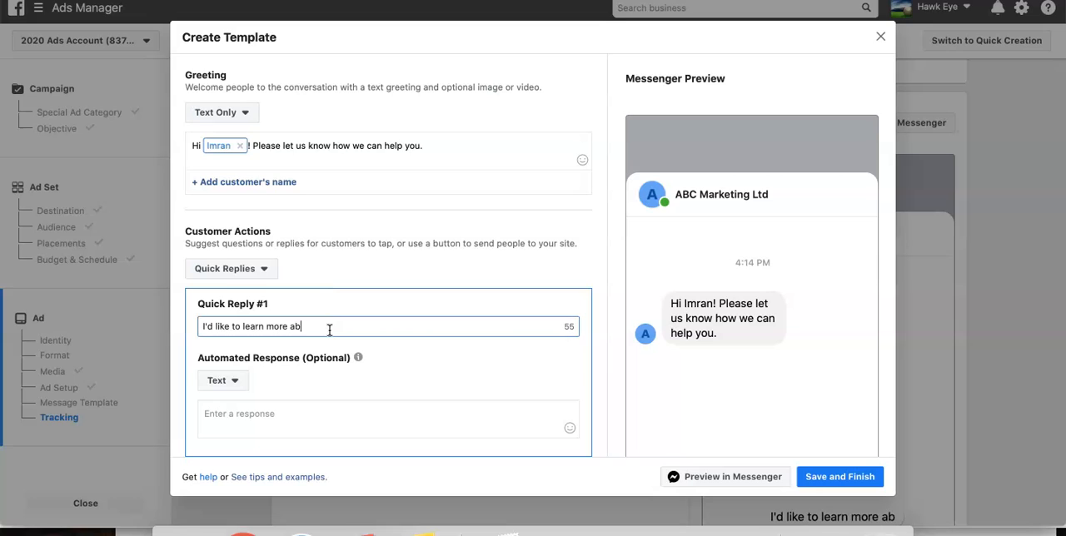
text(out yo)
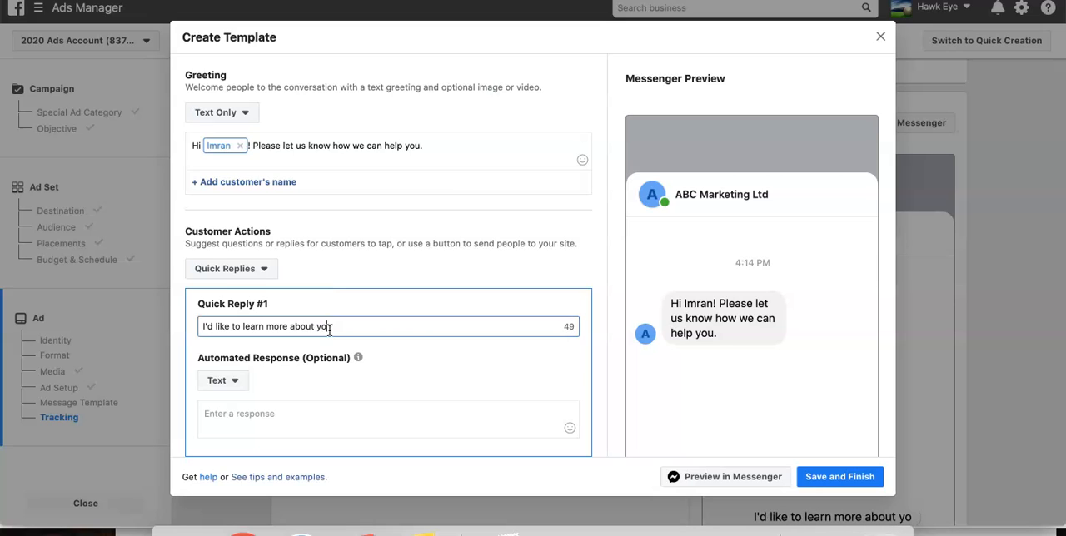
text(ur )
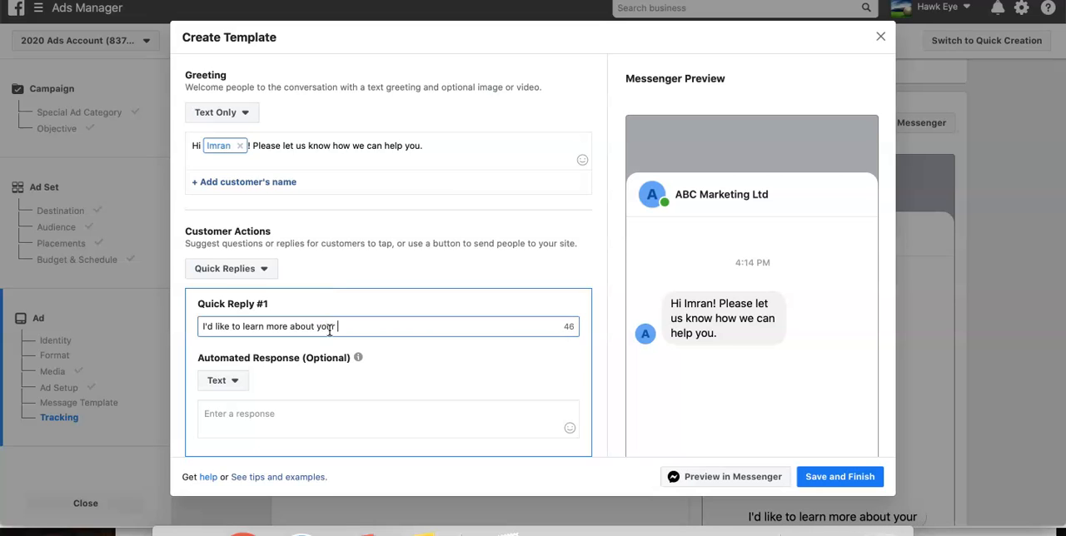
text(services)
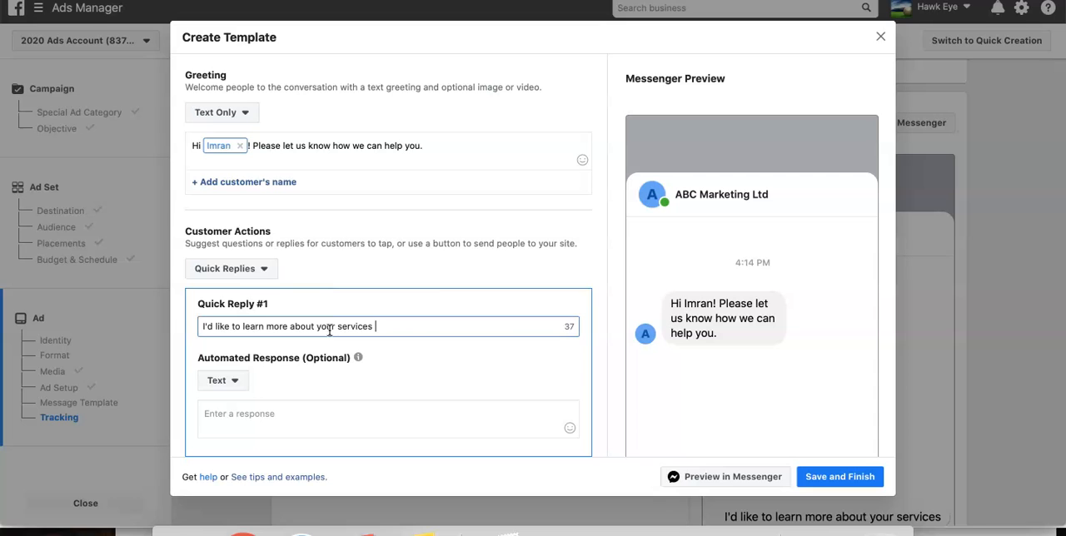
- Give the first quick reply the automated text response "Simply visit our website at" followed by the business's web address
scroll(416, 308, down, 4)
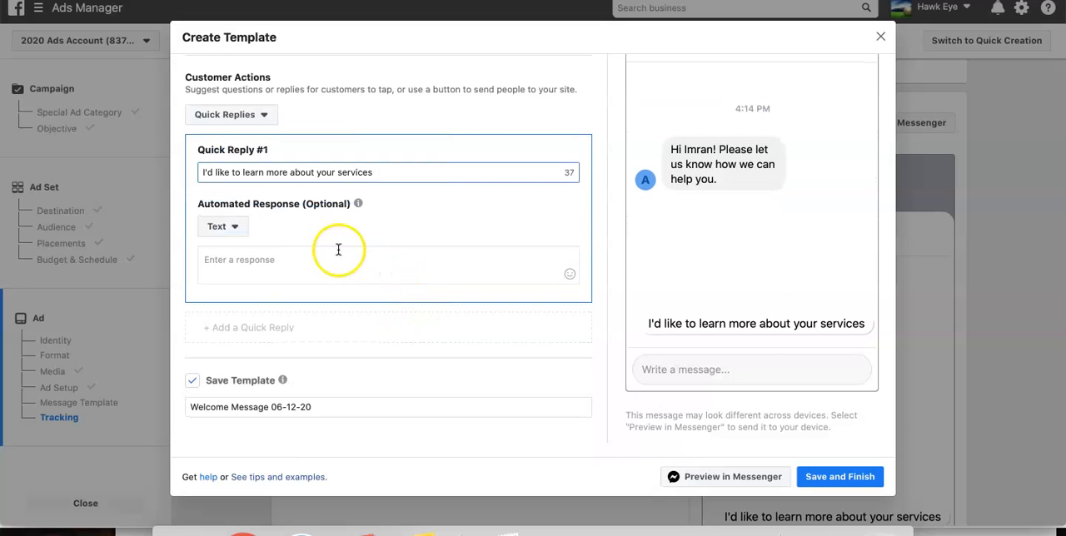
click(257, 259)
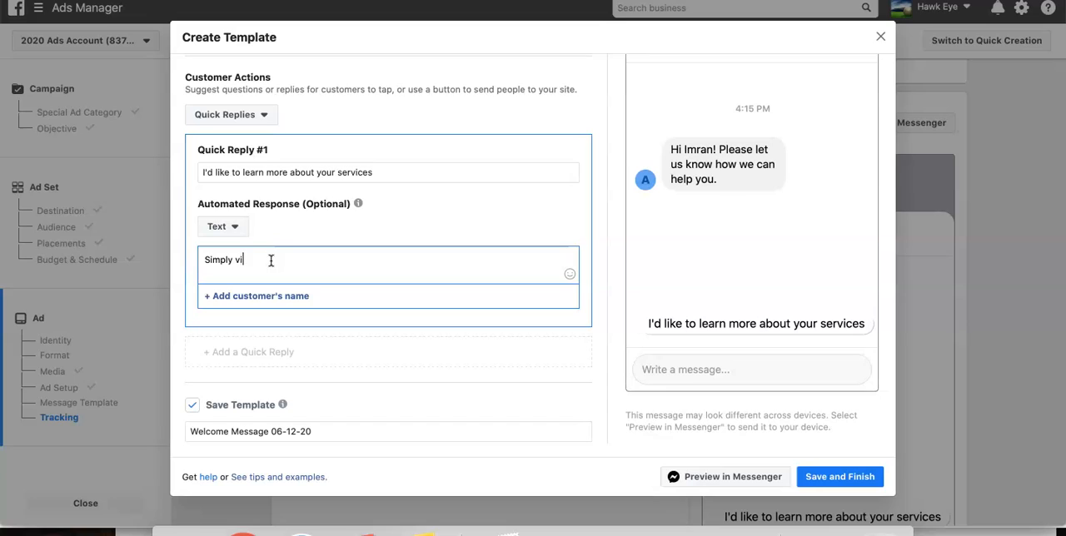
text(Simply visit our website at www.mannyhanif.com)
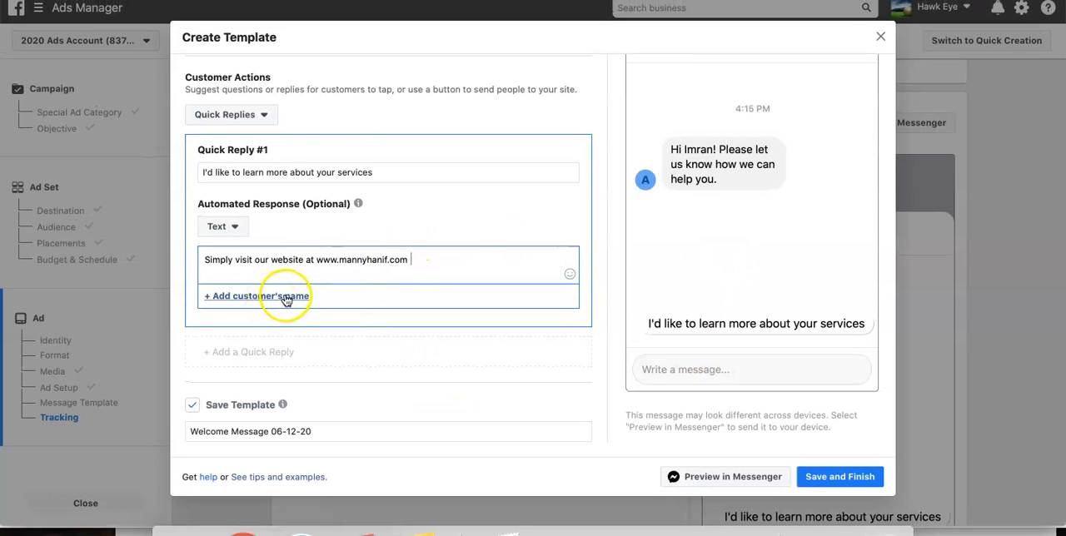
- Add a second quick reply, "I would like to find out more about your services", answered with "You can call us now on" and the business phone number
click(258, 352)
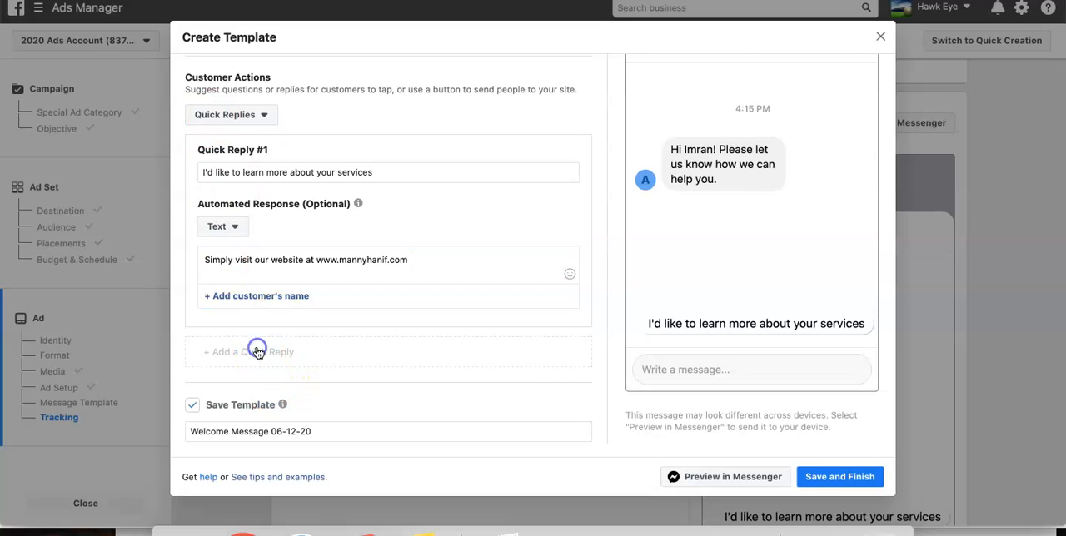
click(273, 378)
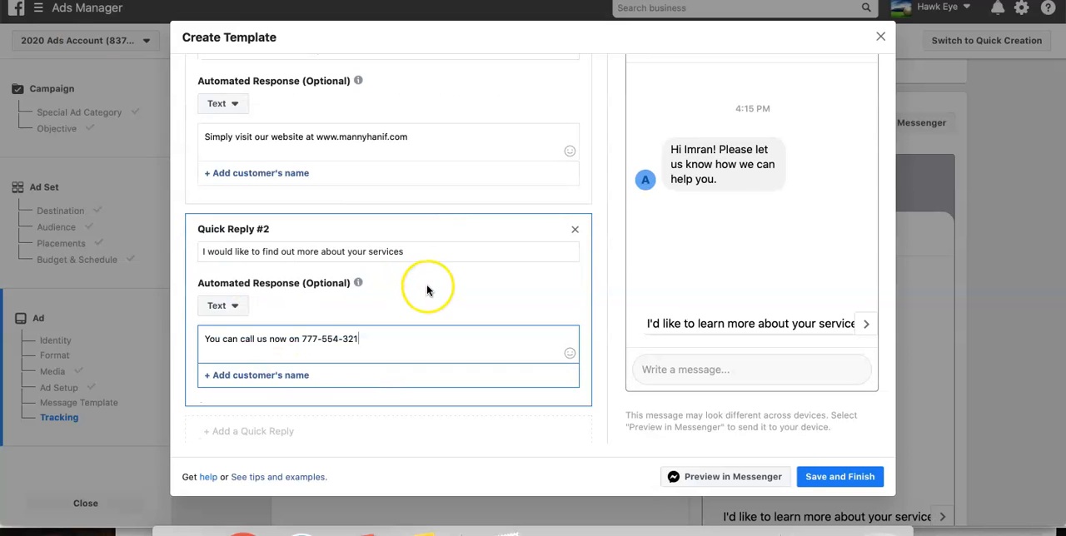
scroll(428, 287, down, 2)
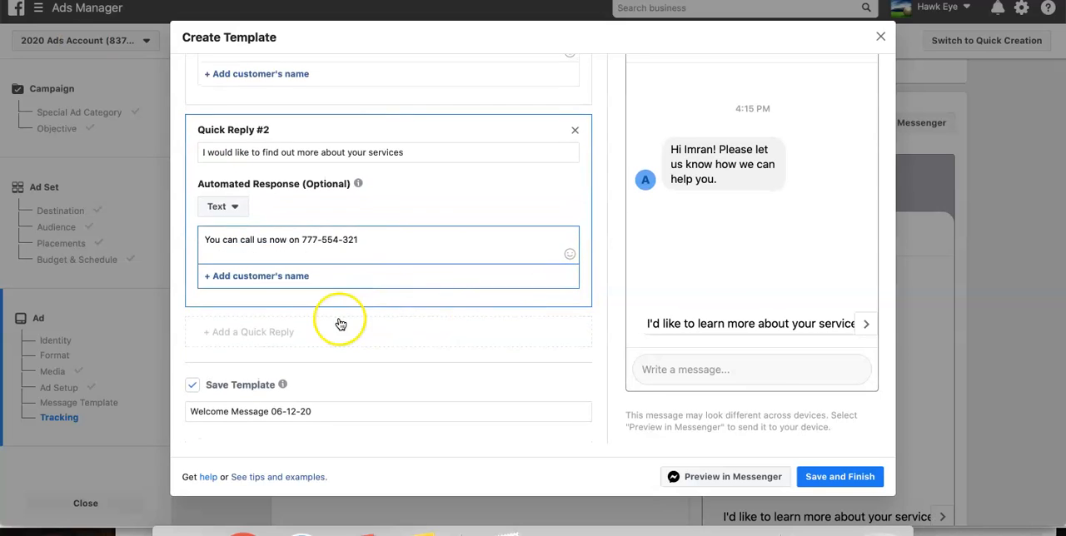
scroll(305, 209, up, 3)
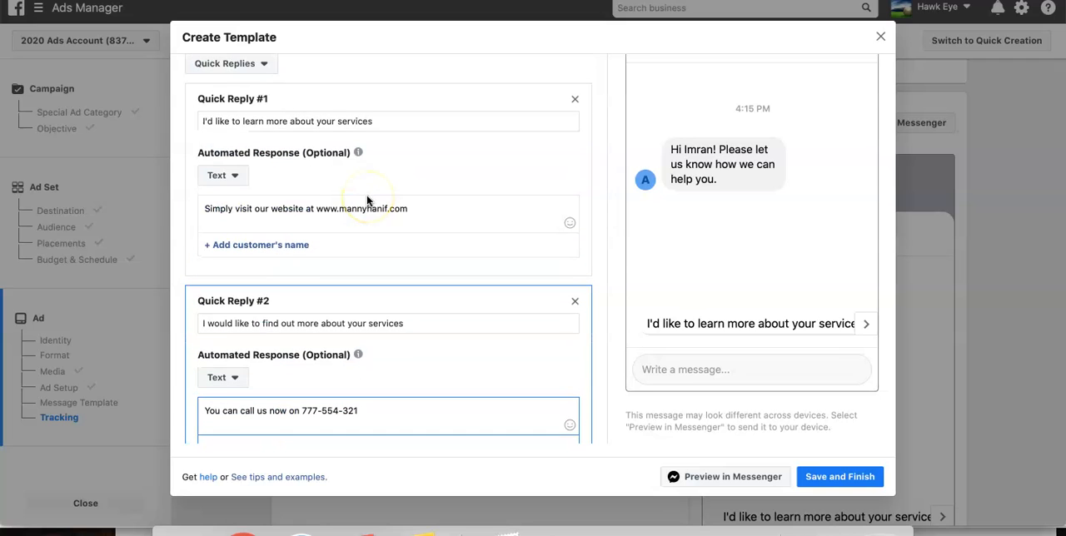
scroll(449, 342, down, 3)
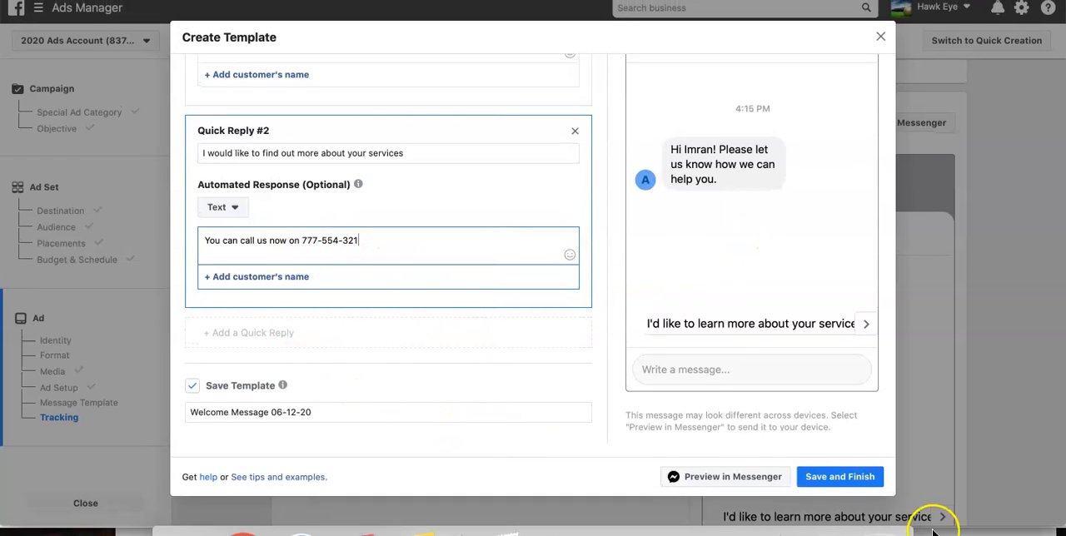
- Send the template preview to Messenger and browse both quick replies in the ABC Marketing Ltd chat on Facebook
click(732, 482)
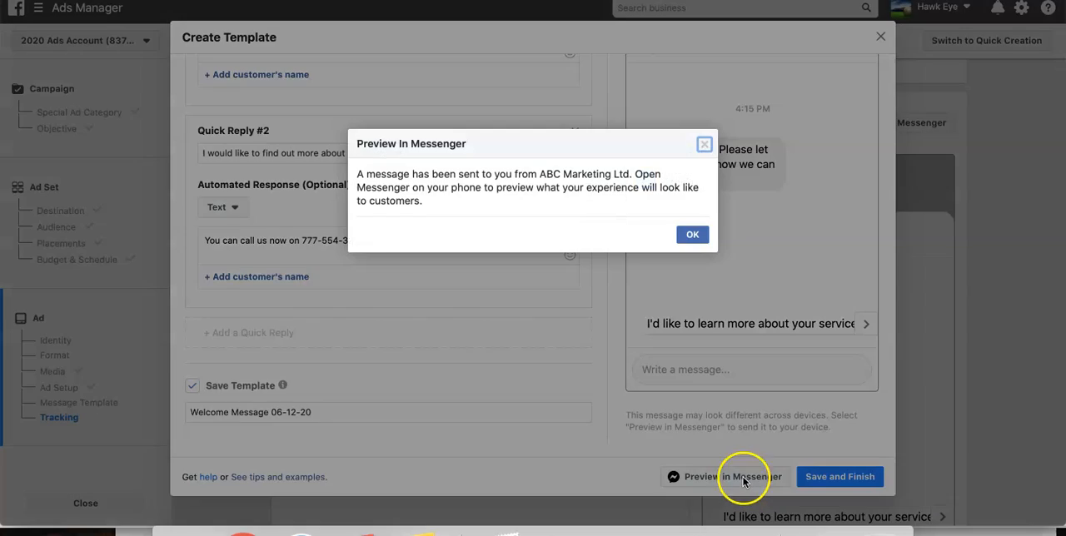
click(692, 233)
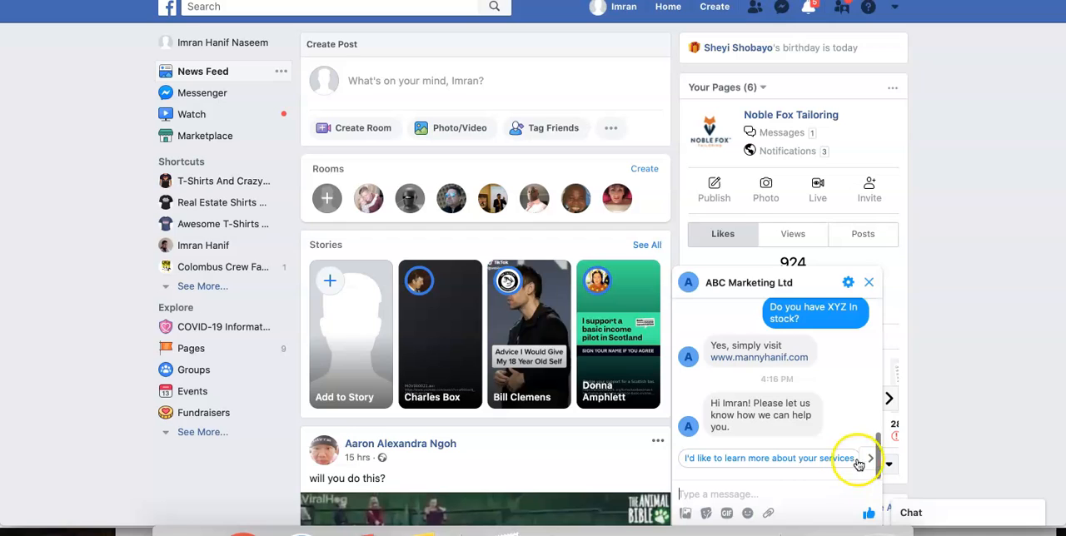
click(871, 463)
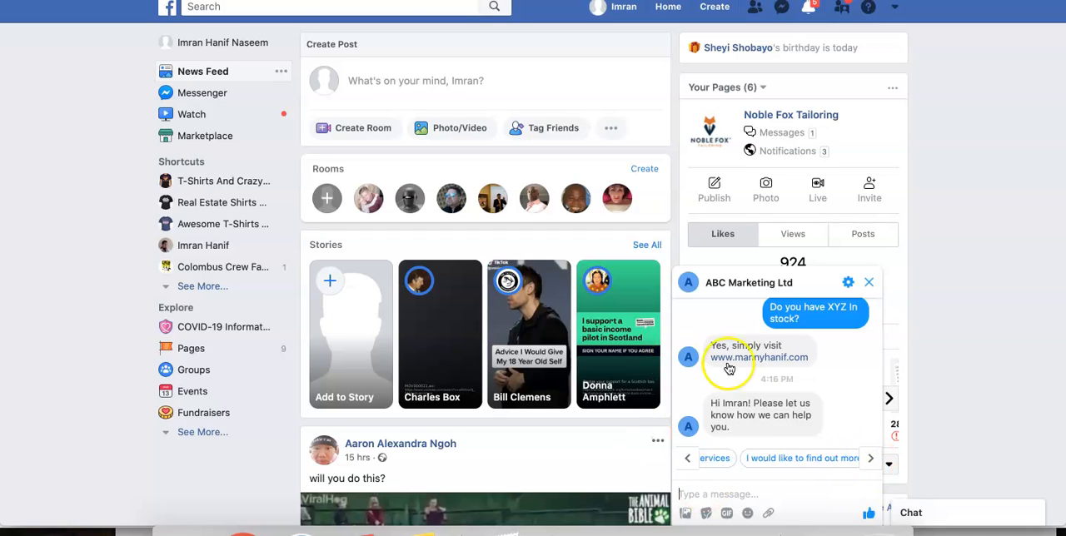
click(691, 458)
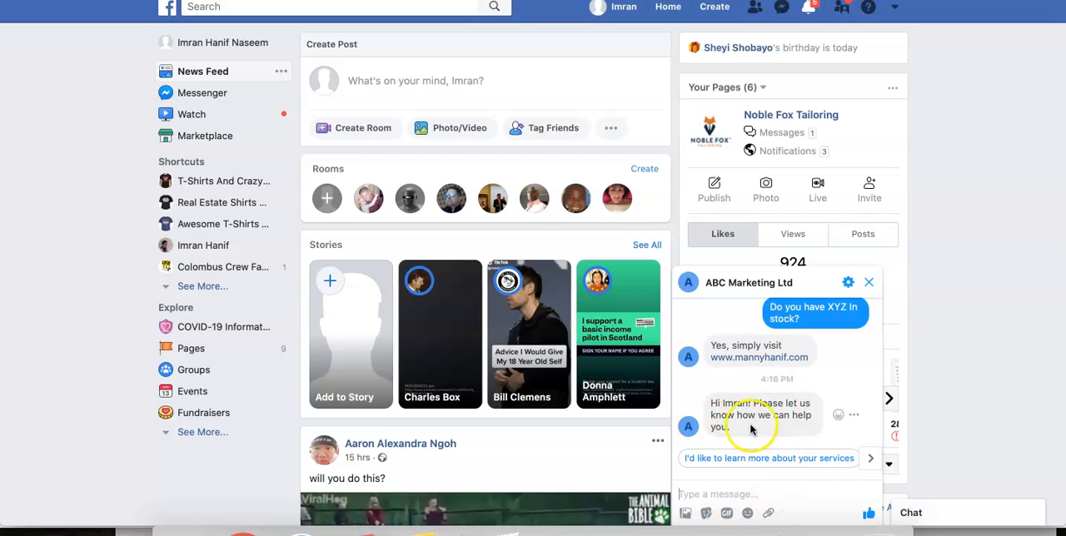
- Test the quick reply "I'd like to learn more about your services" in the chat and read the automated response
click(769, 463)
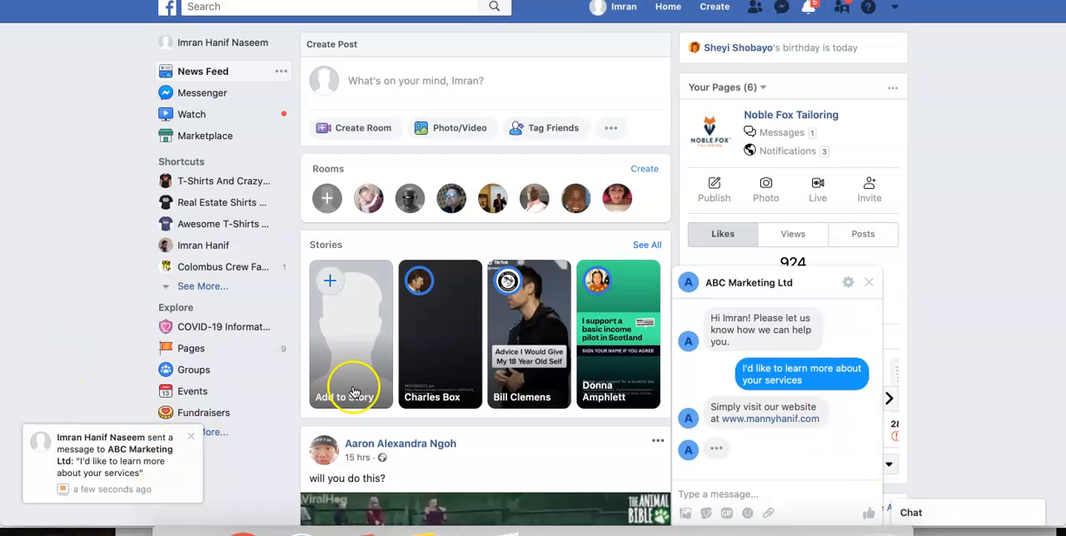
scroll(773, 395, up, 1)
scroll(773, 391, down, 1)
scroll(788, 420, up, 1)
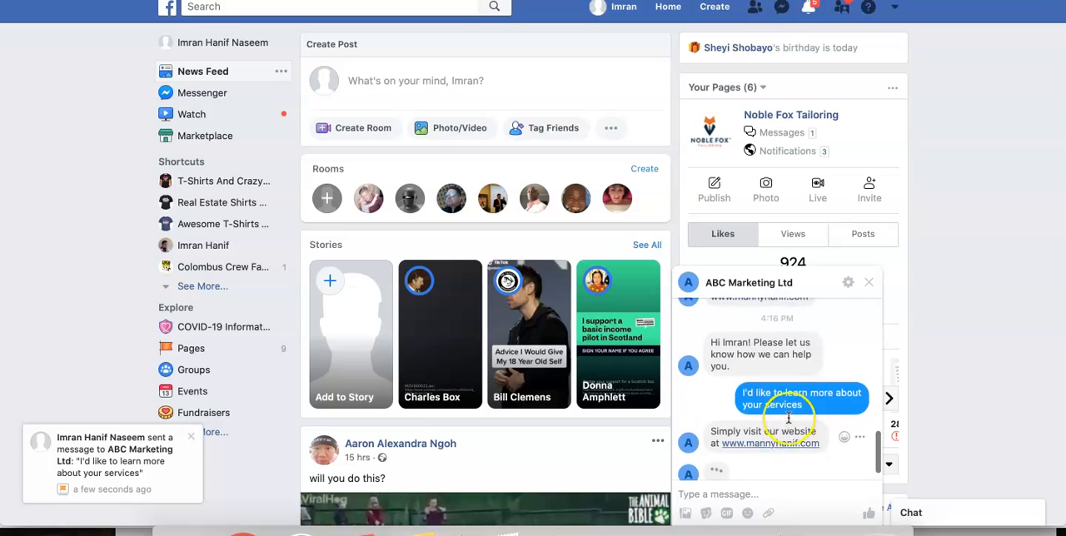
drag(874, 448, 863, 478)
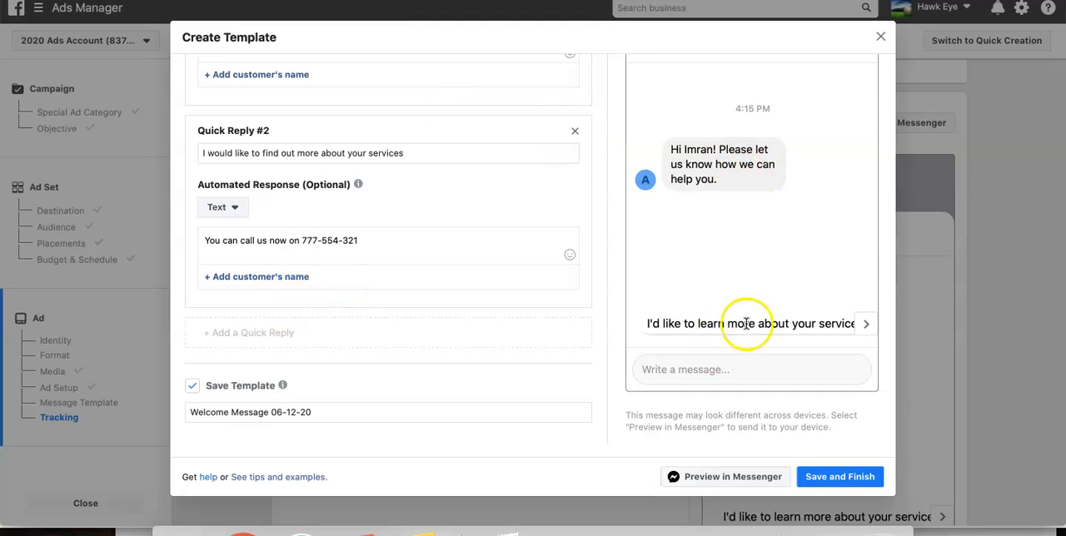
- Page back and forth through the quick replies in the template's Messenger preview and in the Facebook chat
click(866, 325)
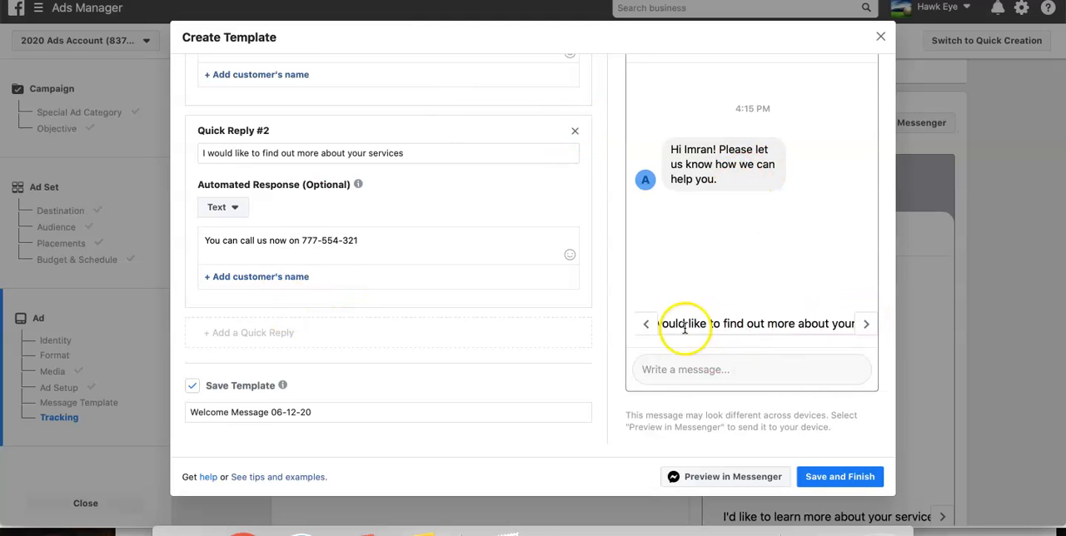
click(866, 324)
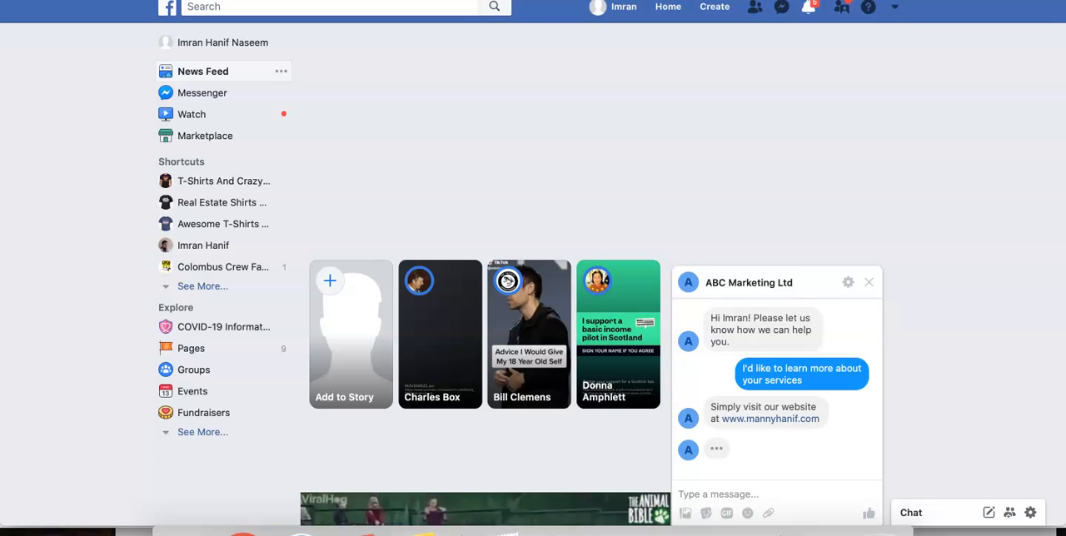
scroll(816, 472, up, 2)
scroll(816, 472, down, 3)
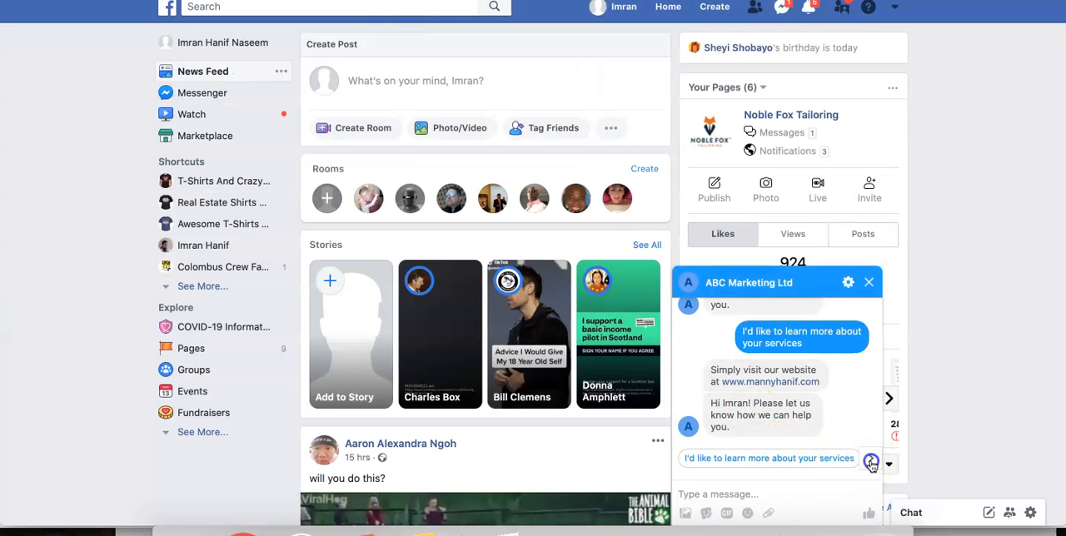
click(870, 464)
click(872, 464)
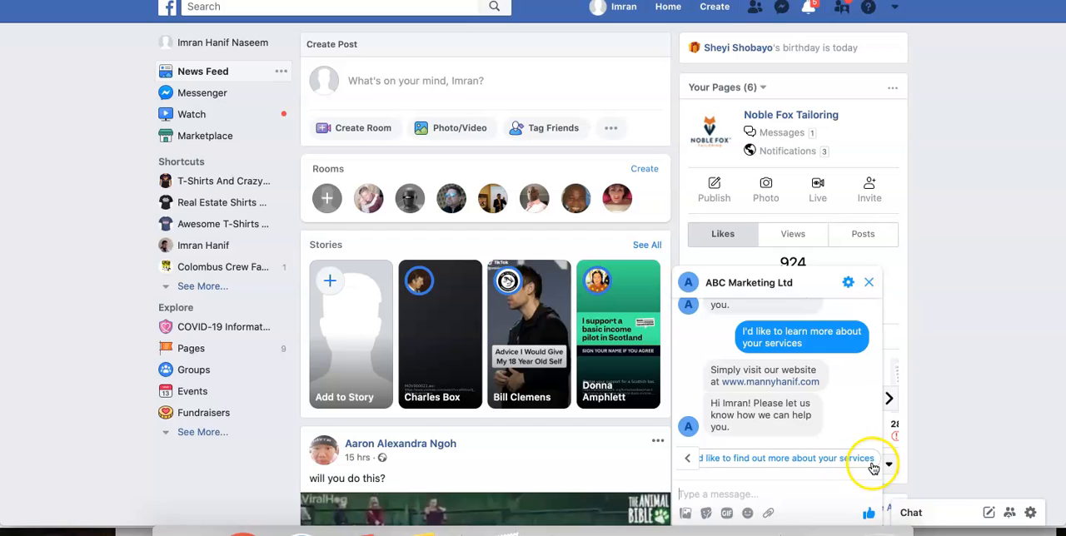
click(687, 462)
click(683, 462)
click(684, 462)
click(691, 460)
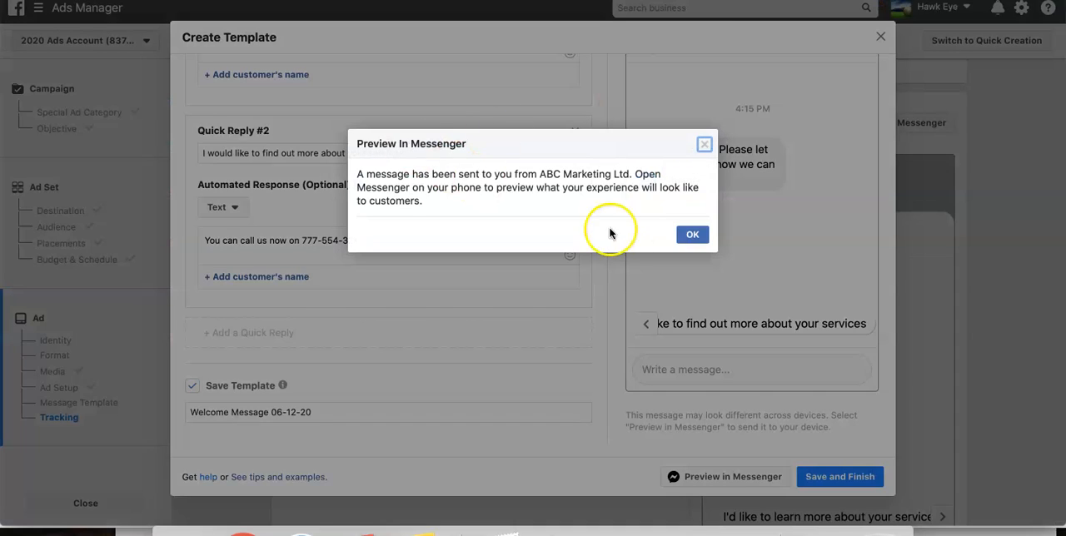
- Dismiss the Preview In Messenger notice and check the test conversation with ABC Marketing Ltd again
click(692, 233)
scroll(381, 357, up, 4)
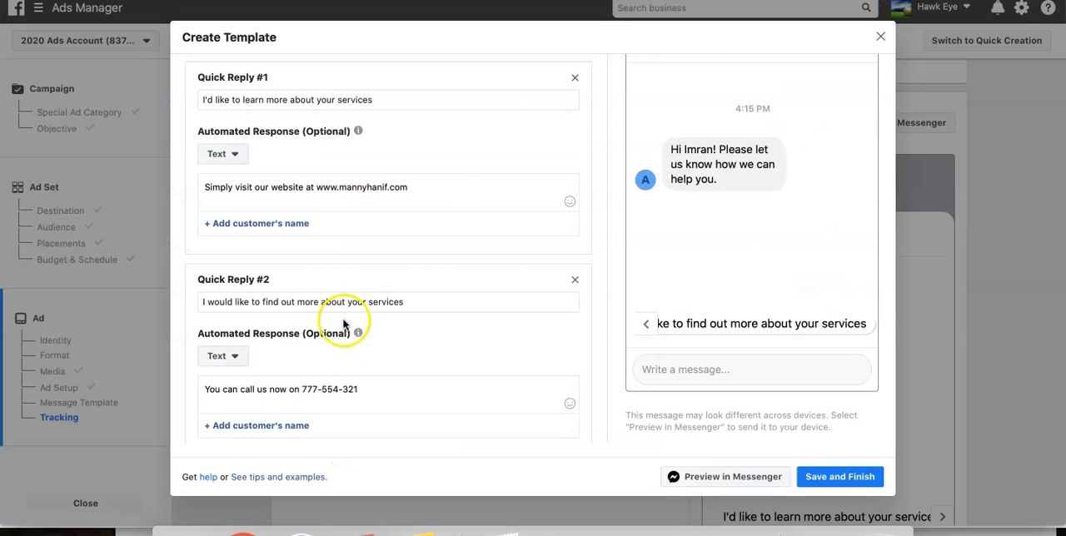
- Shorten the text of Quick Reply #2 to "I would like to find out more about you"
drag(369, 302, 425, 303)
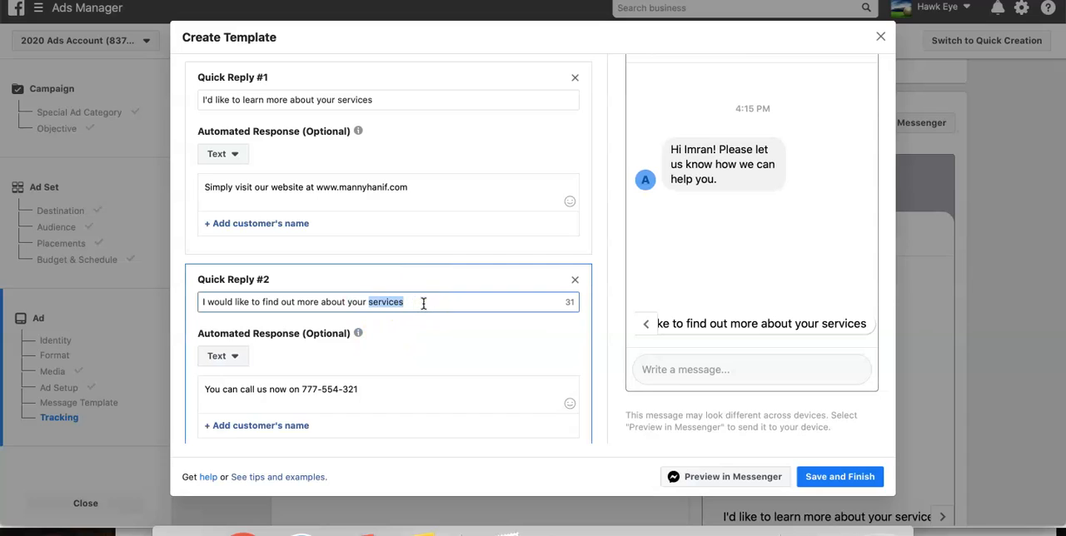
key(BackSpace)
key(BackSpace)
key(BackSpace)
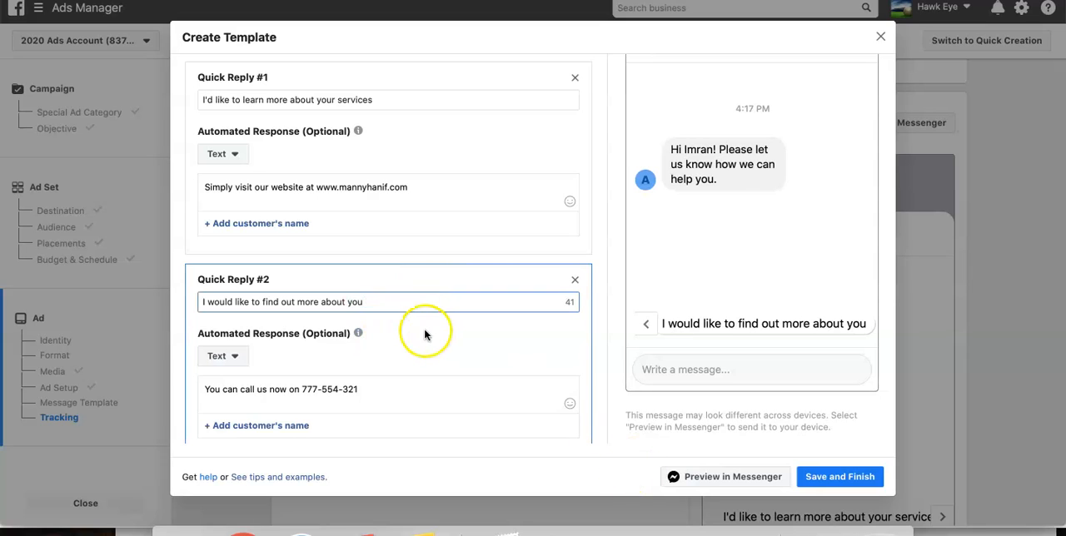
- Send the updated template preview to Messenger and test the quick reply "I would like to find out more about you" in the Facebook chat
click(754, 478)
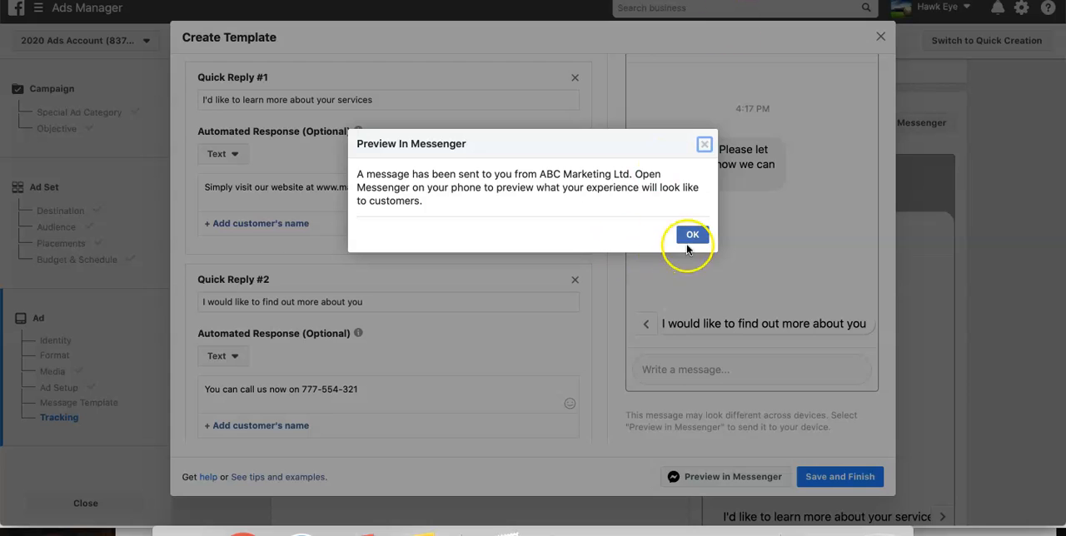
click(690, 237)
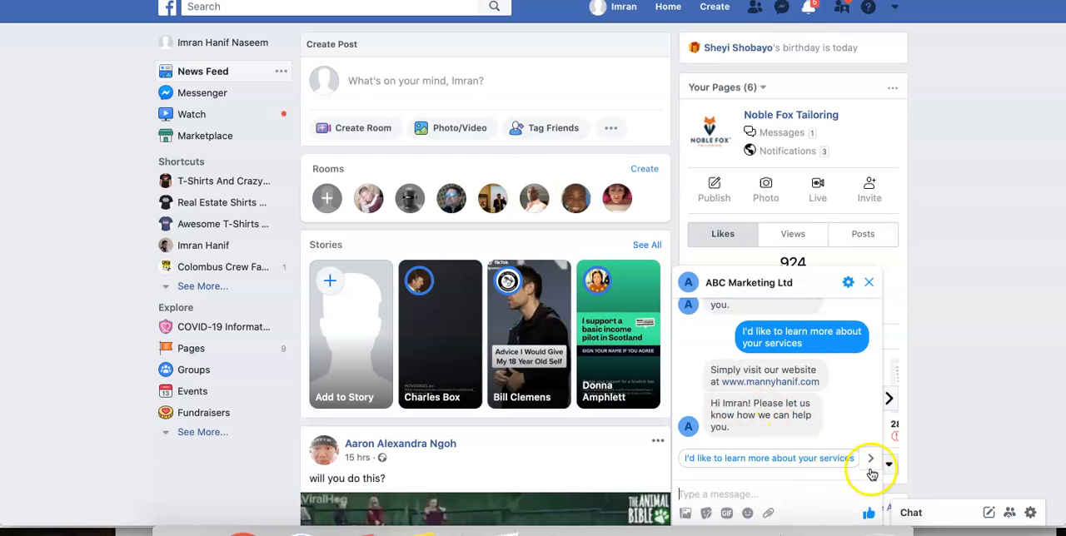
click(873, 460)
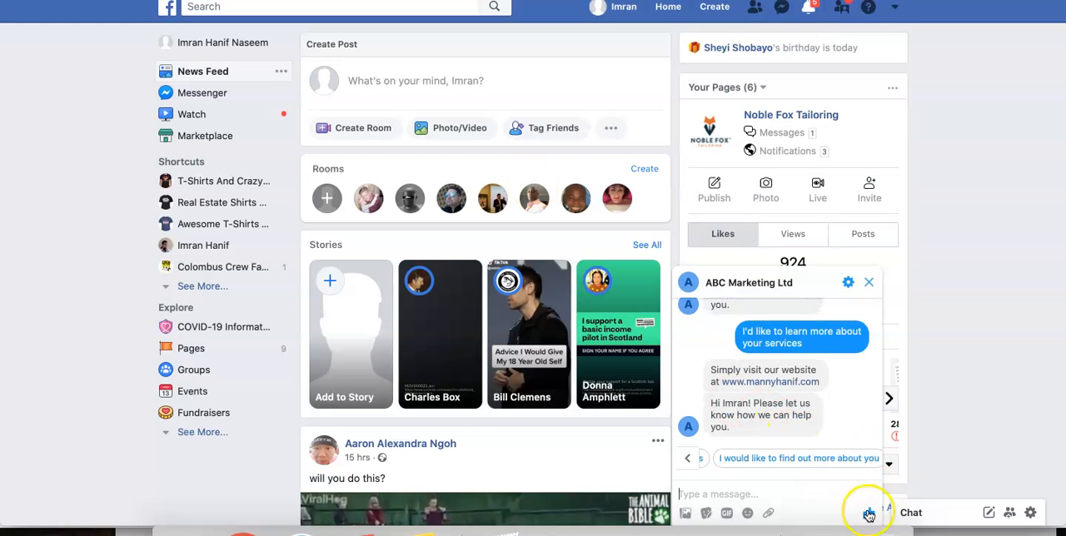
click(832, 458)
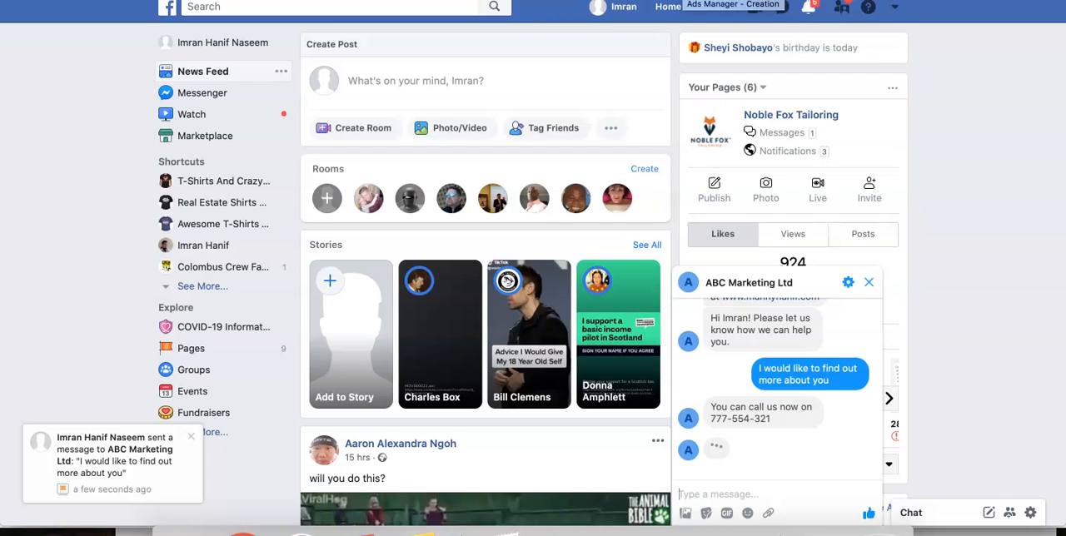
- Return to Ads Manager, change the template's customer actions to Frequently Asked Questions, and review the suggested questions and their automated response fields
click(686, 0)
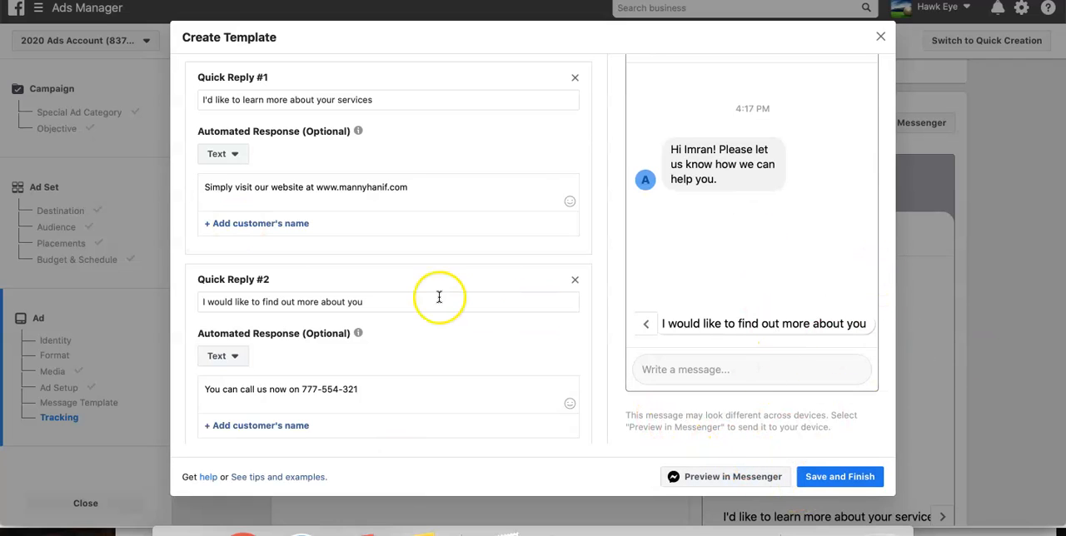
scroll(291, 95, up, 1)
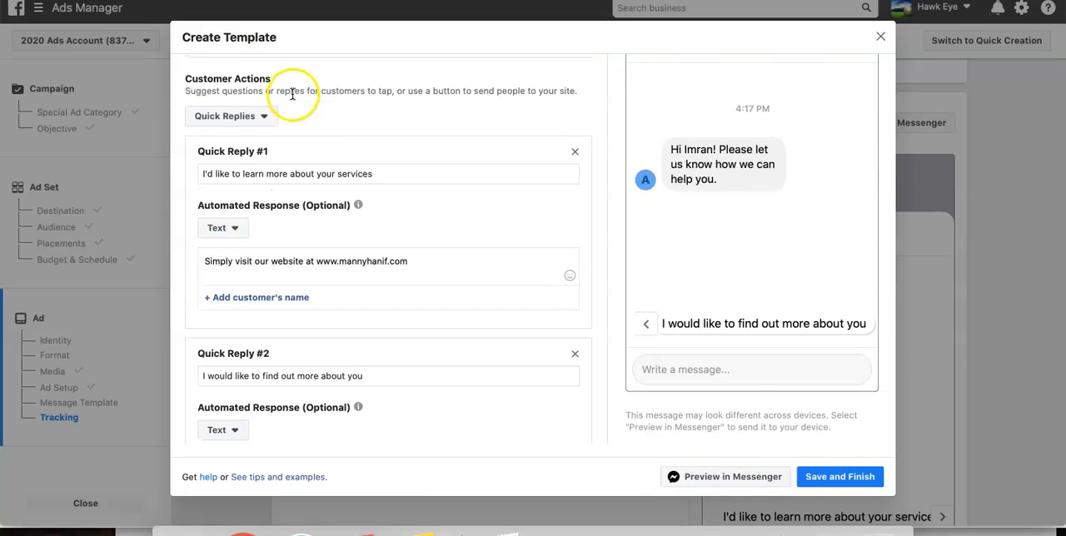
click(246, 115)
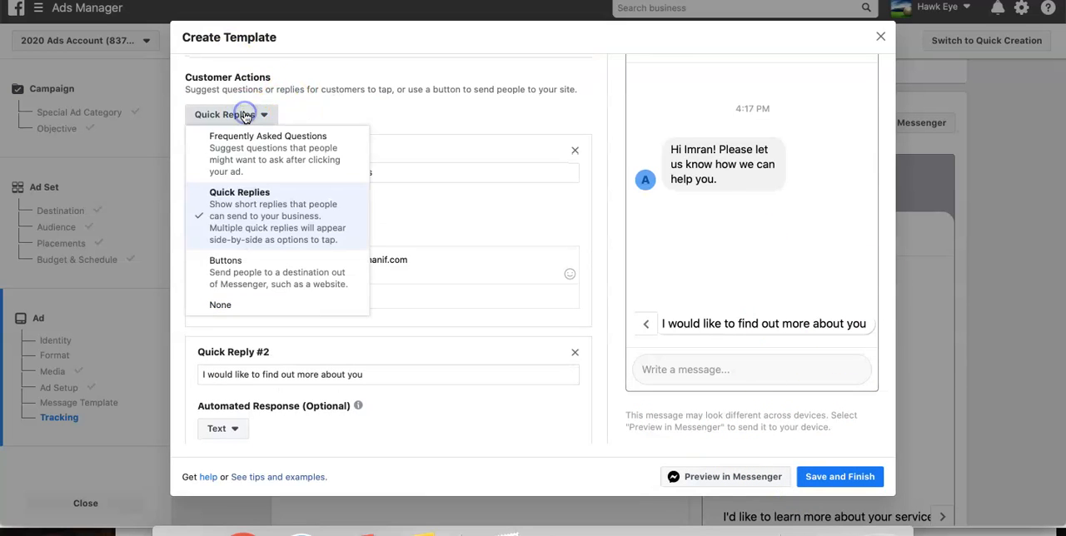
click(249, 158)
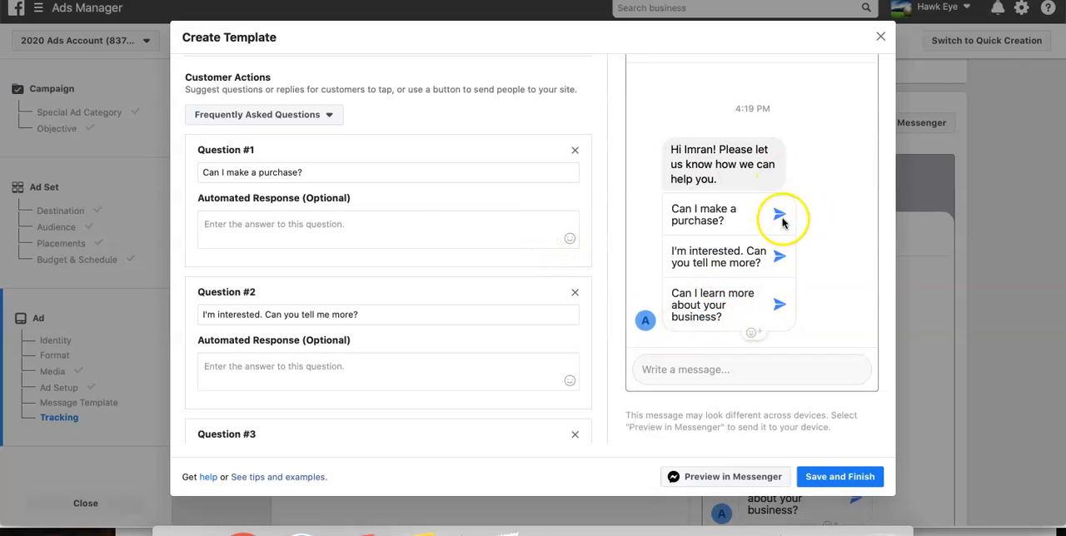
click(269, 225)
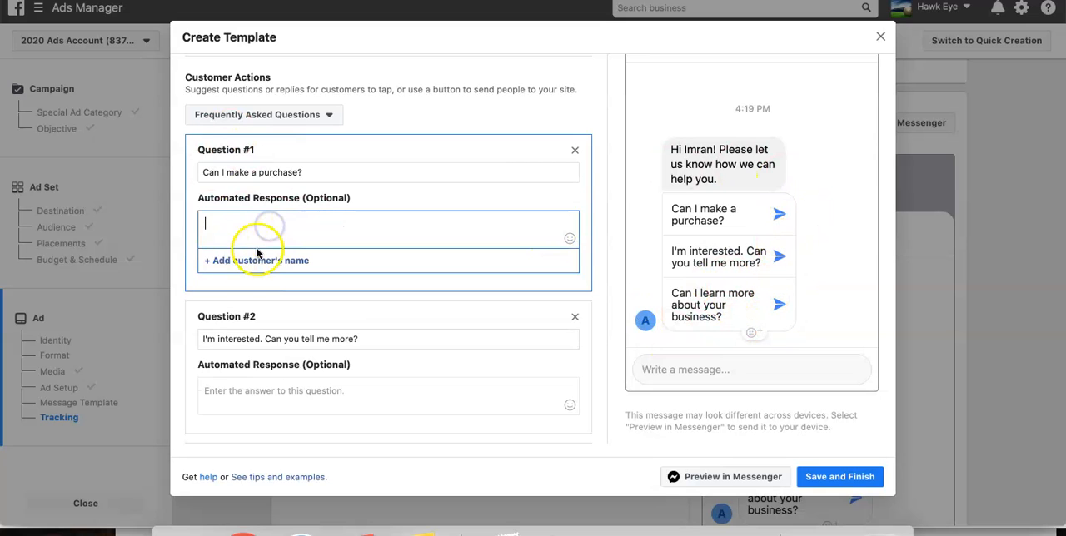
scroll(283, 229, down, 3)
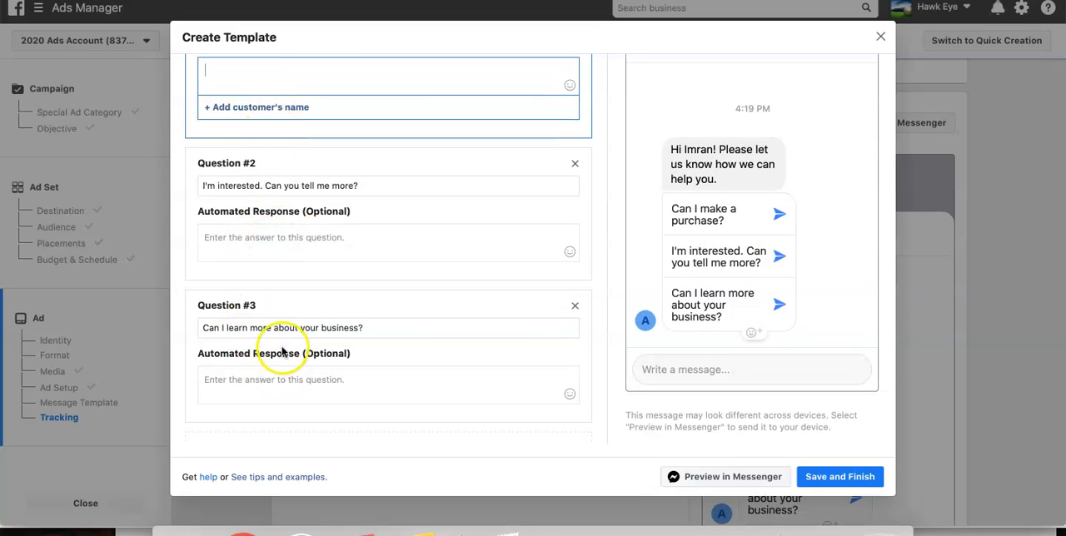